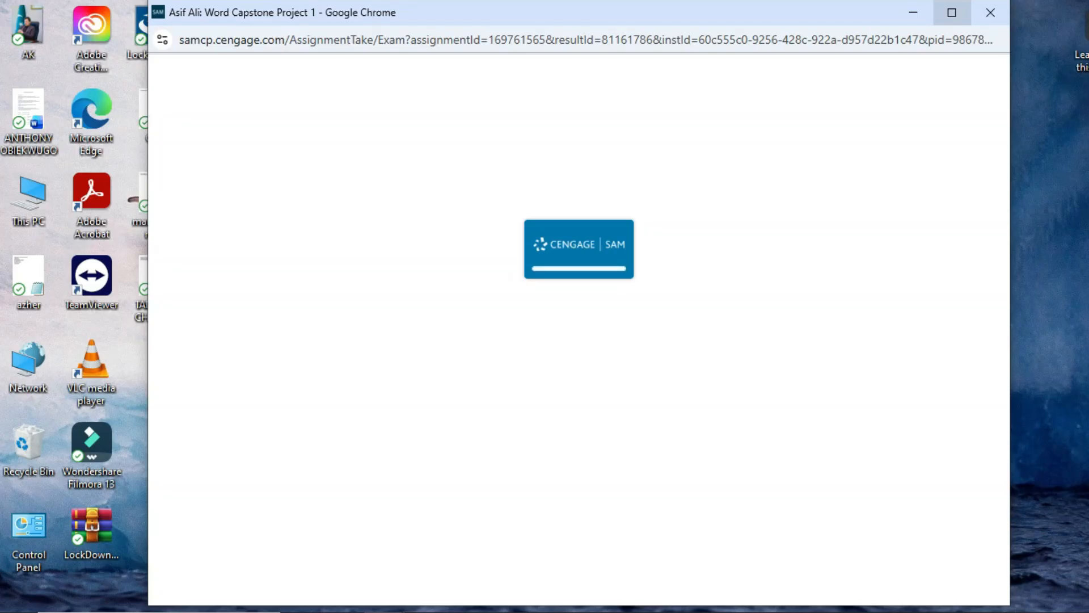
Maximize the exam window and zoom the Products document in to 100%
{"action": "mouse_move", "coordinate": [826, 12]}
{"action": "left_mouse_down"}
{"action": "mouse_move", "coordinate": [819, 83]}
{"action": "mouse_move", "coordinate": [825, 29]}
{"action": "left_mouse_up"}
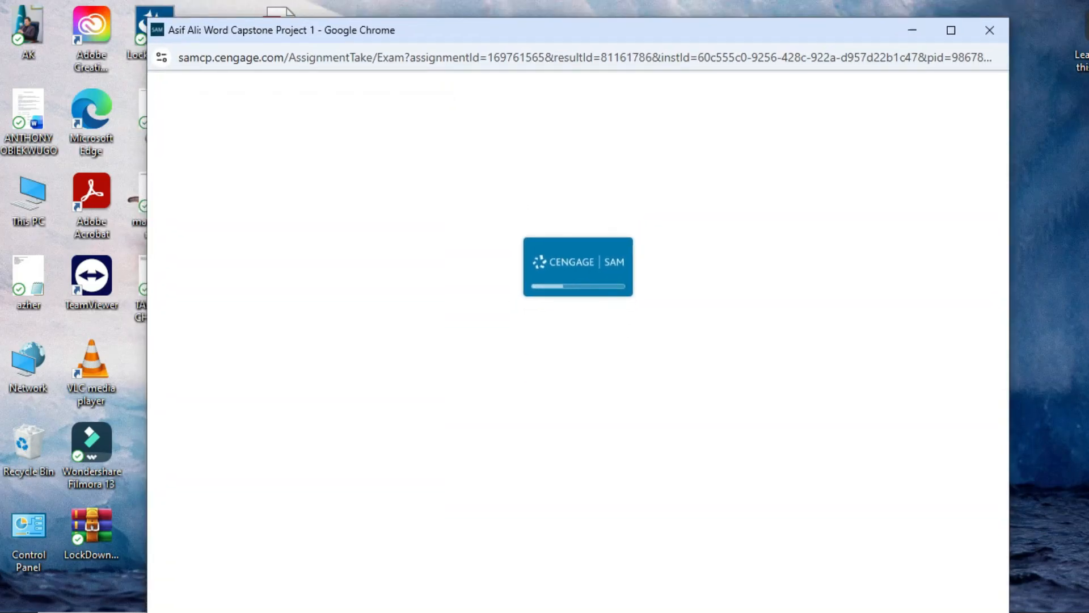
{"action": "left_click", "coordinate": [950, 30]}
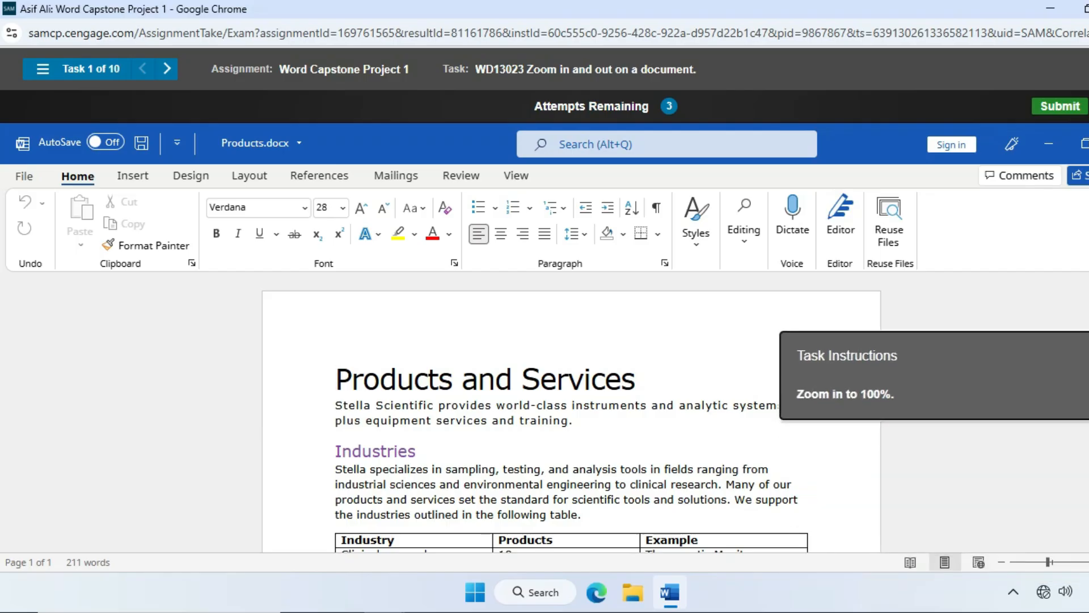
{"action": "left_click", "coordinate": [1088, 562]}
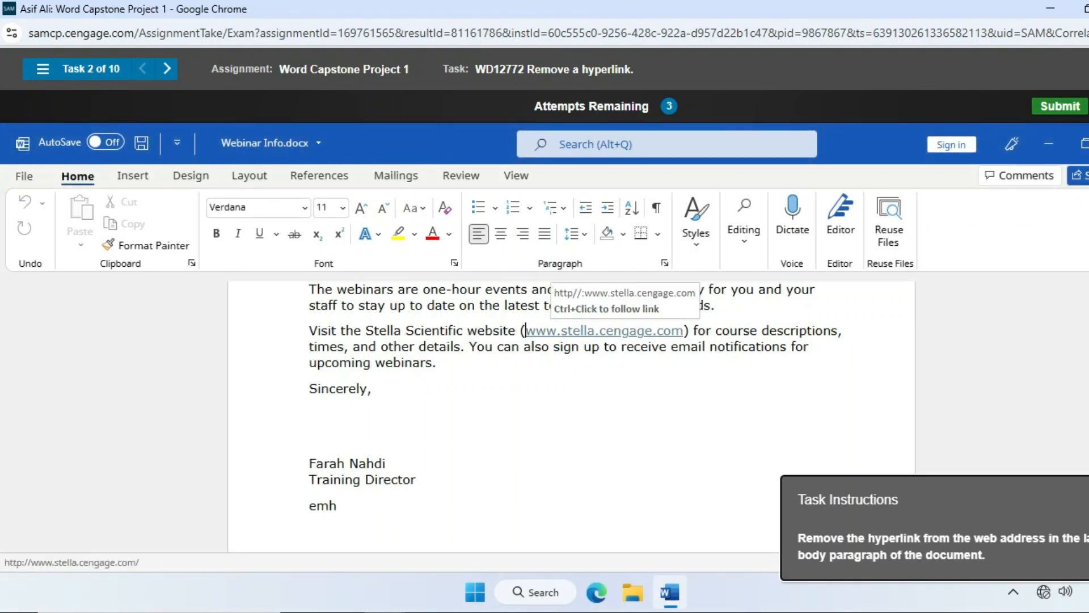
{"action": "right_click", "coordinate": [588, 331]}
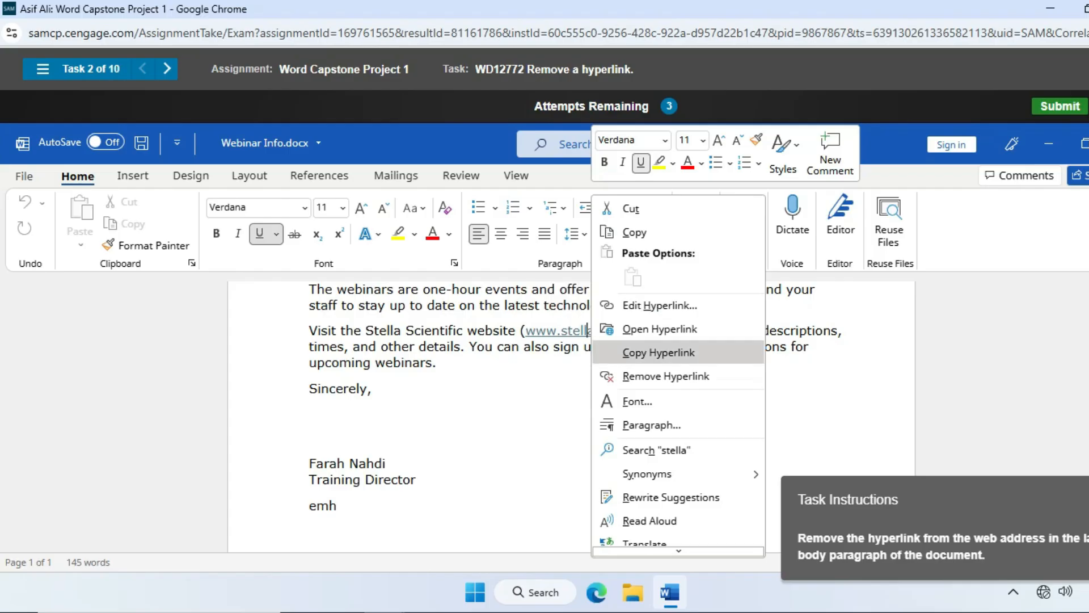
{"action": "left_click", "coordinate": [666, 376]}
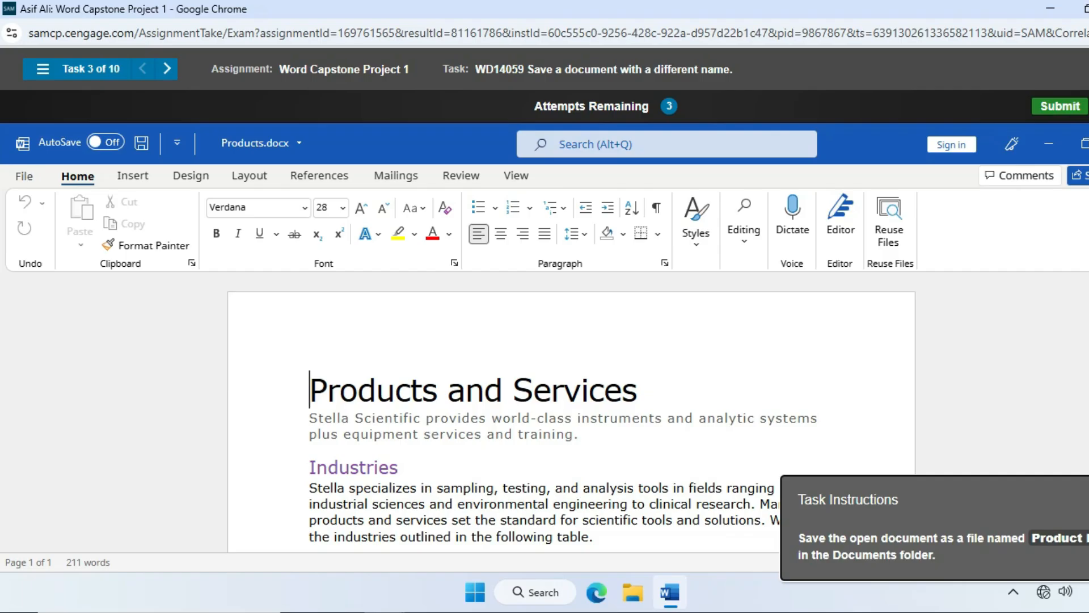
Try to save the Products document under the name Product LIST in the Documents folder
{"action": "key", "text": "alt+f"}
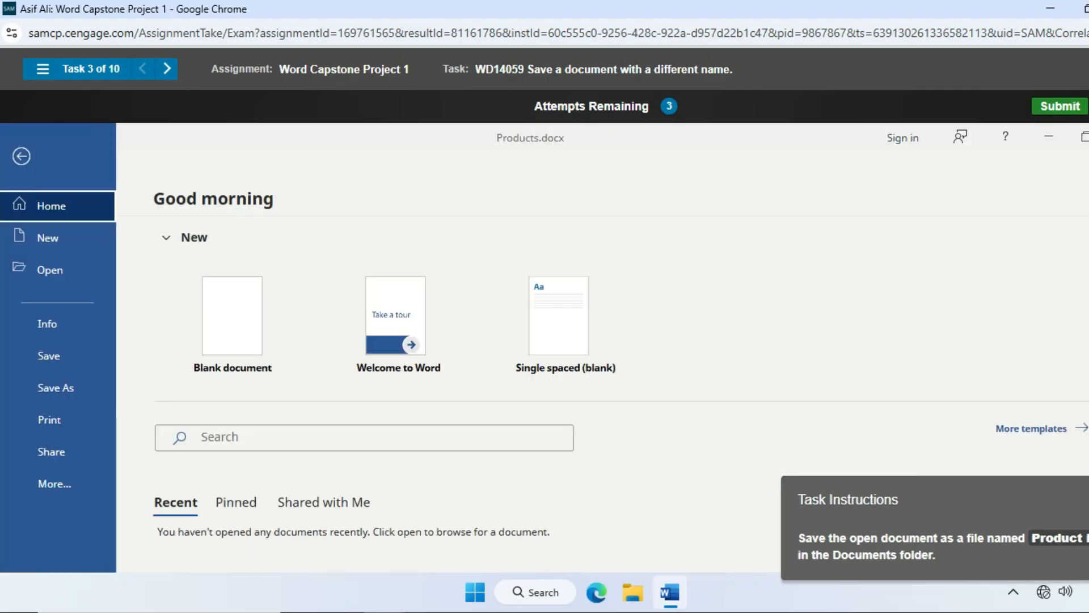
{"action": "key", "text": "a"}
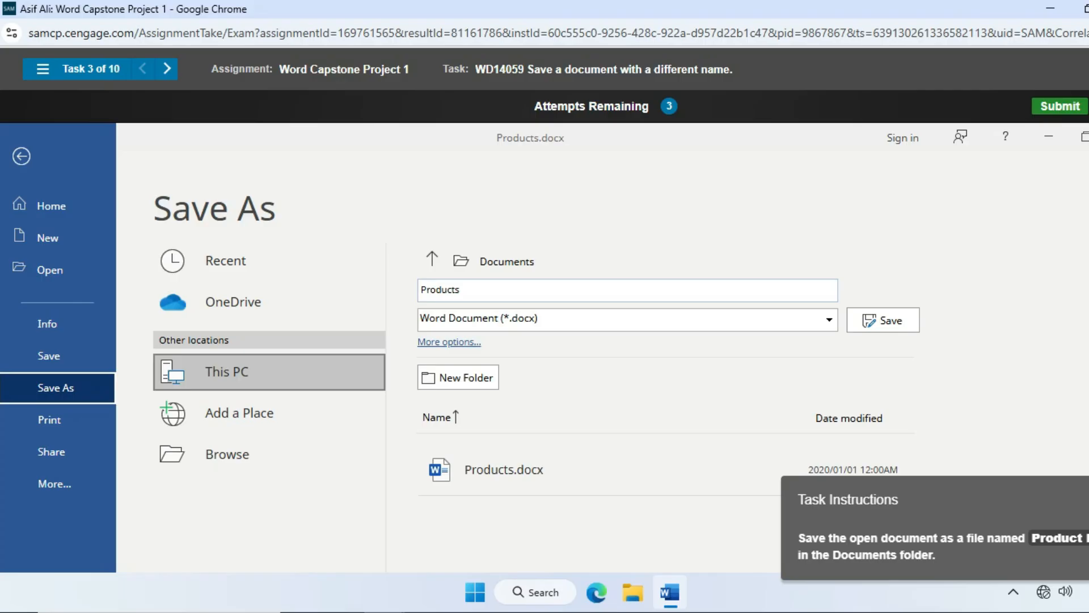
{"action": "key", "text": "Tab"}
{"action": "key", "text": "End"}
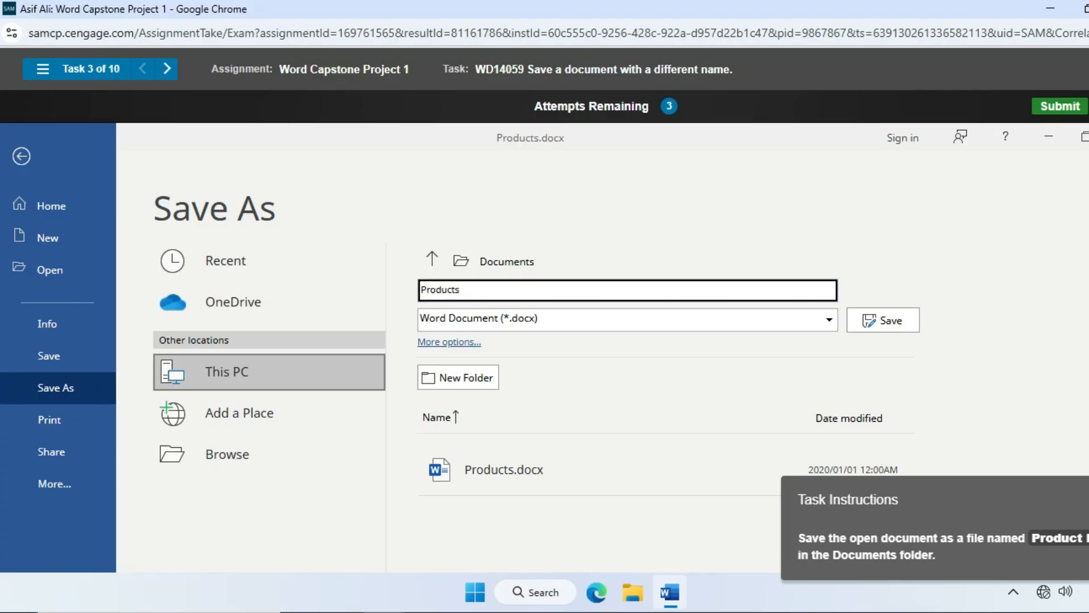
{"action": "key", "text": "BackSpace"}
{"action": "type", "text": "IIS"}
{"action": "type", "text": "T"}
{"action": "key", "text": "BackSpace"}
{"action": "key", "text": "BackSpace"}
{"action": "key", "text": "BackSpace"}
{"action": "type", "text": "LIST"}
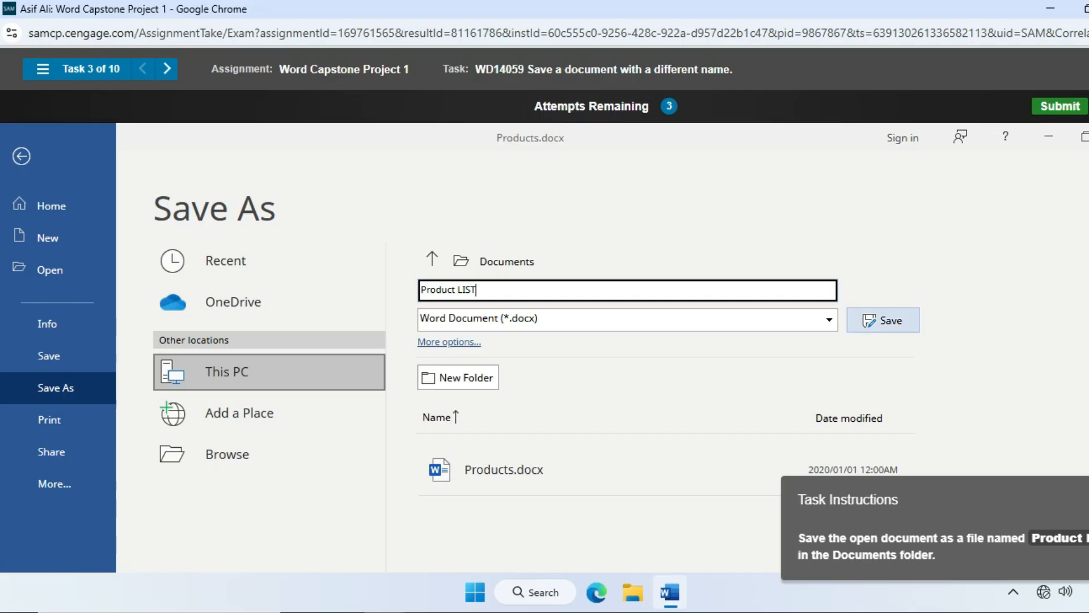
{"action": "left_click", "coordinate": [883, 320]}
{"action": "left_click", "coordinate": [657, 336]}
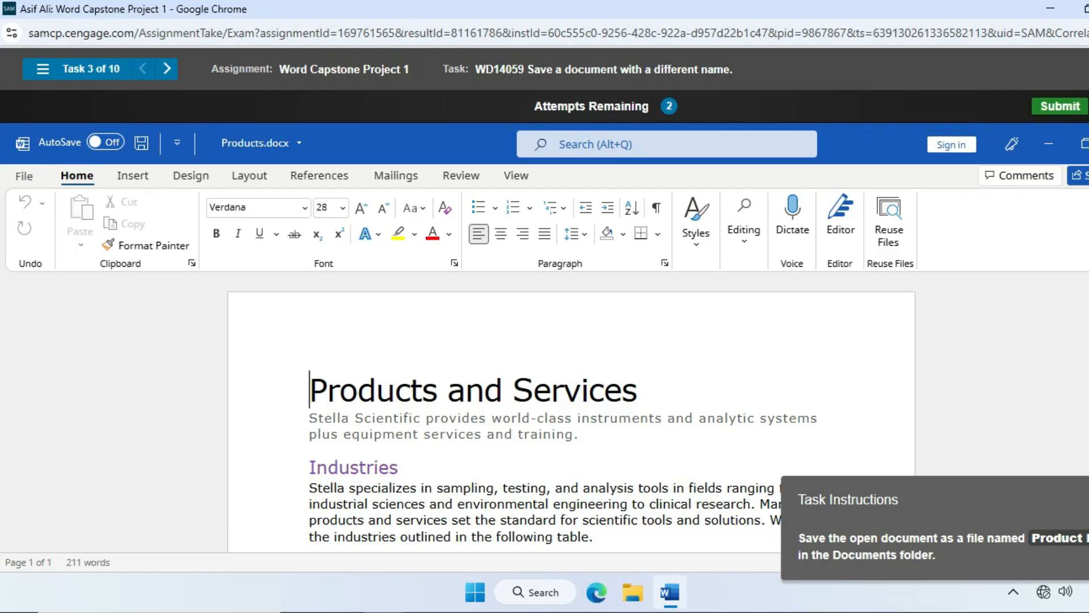
Start saving the document again with the name Product list and browse for the save location on This PC
{"action": "left_click", "coordinate": [24, 175]}
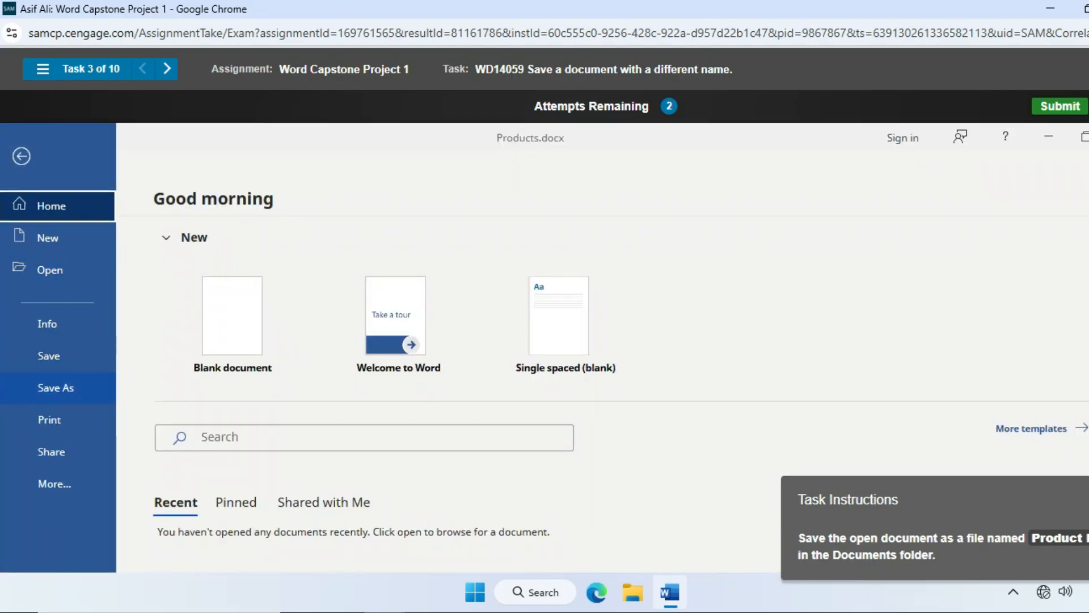
{"action": "left_click", "coordinate": [56, 387]}
{"action": "left_click", "coordinate": [567, 290]}
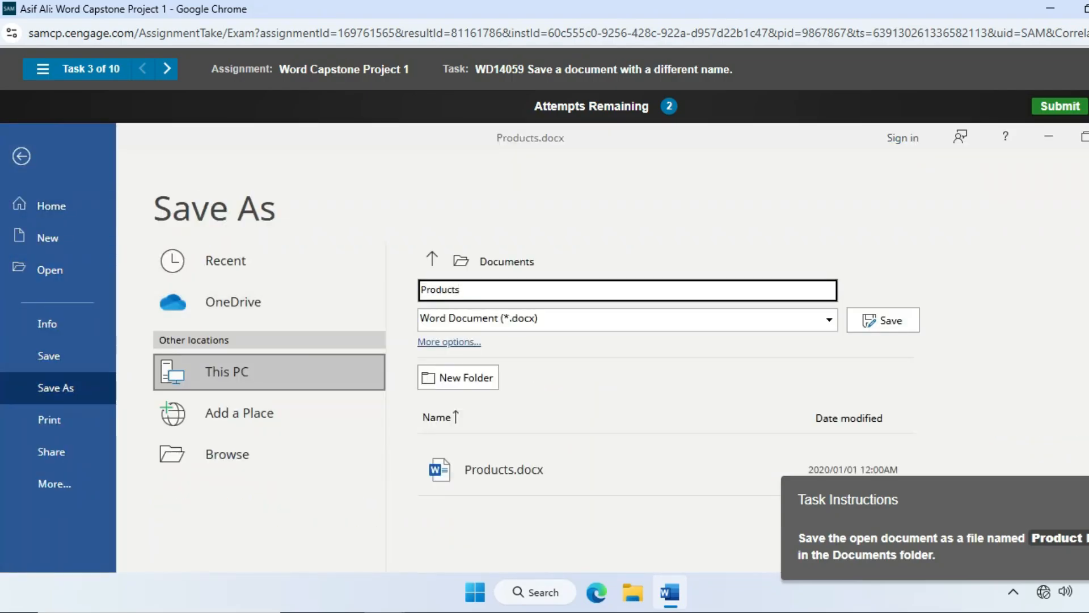
{"action": "key", "text": "ctrl+a"}
{"action": "type", "text": "Product list"}
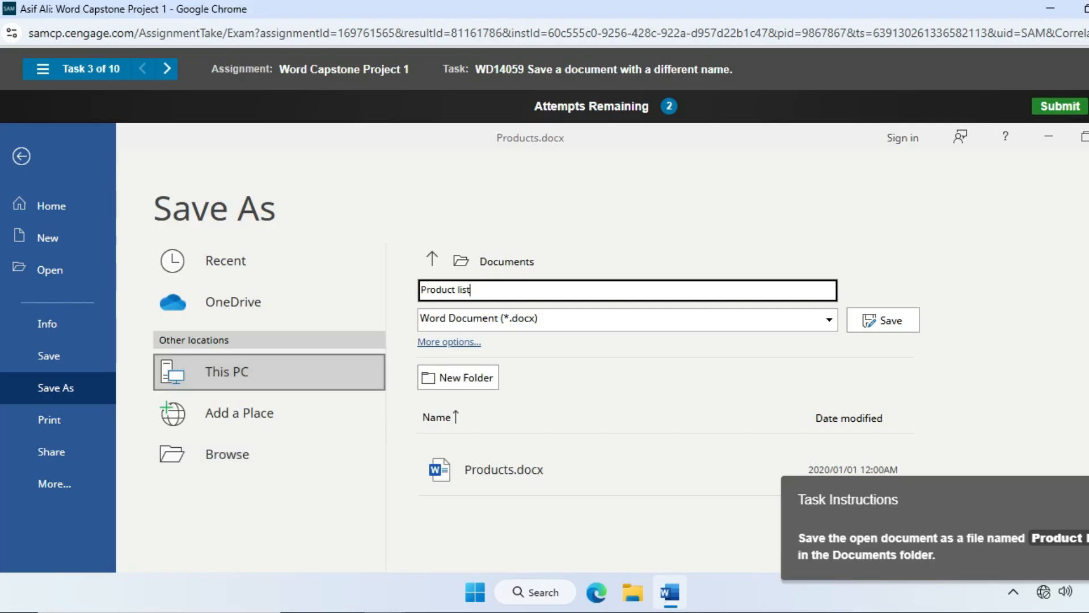
{"action": "left_click", "coordinate": [270, 372]}
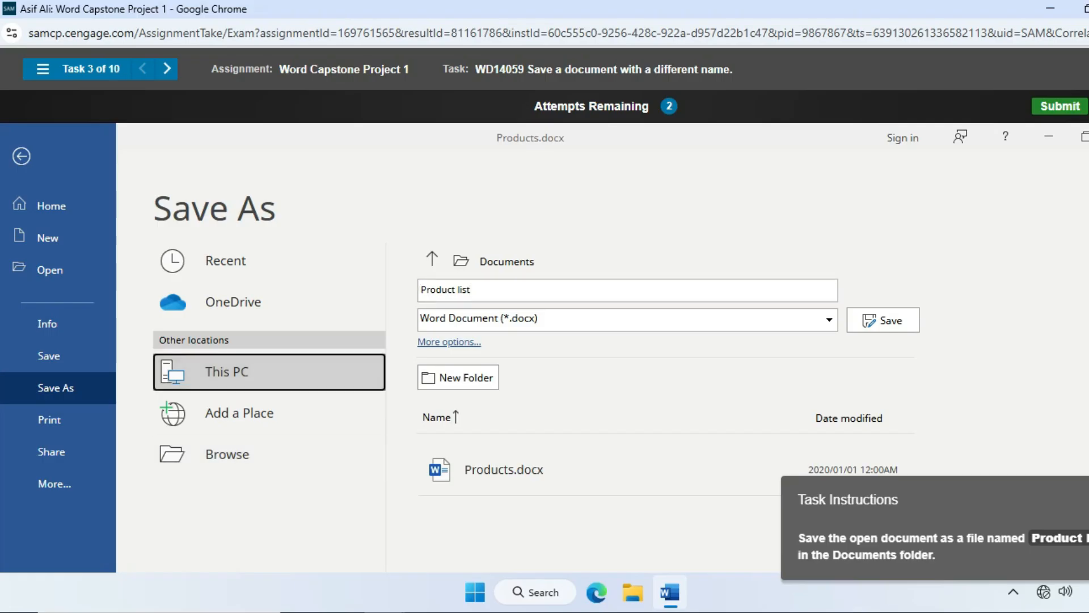
{"action": "left_click", "coordinate": [269, 454]}
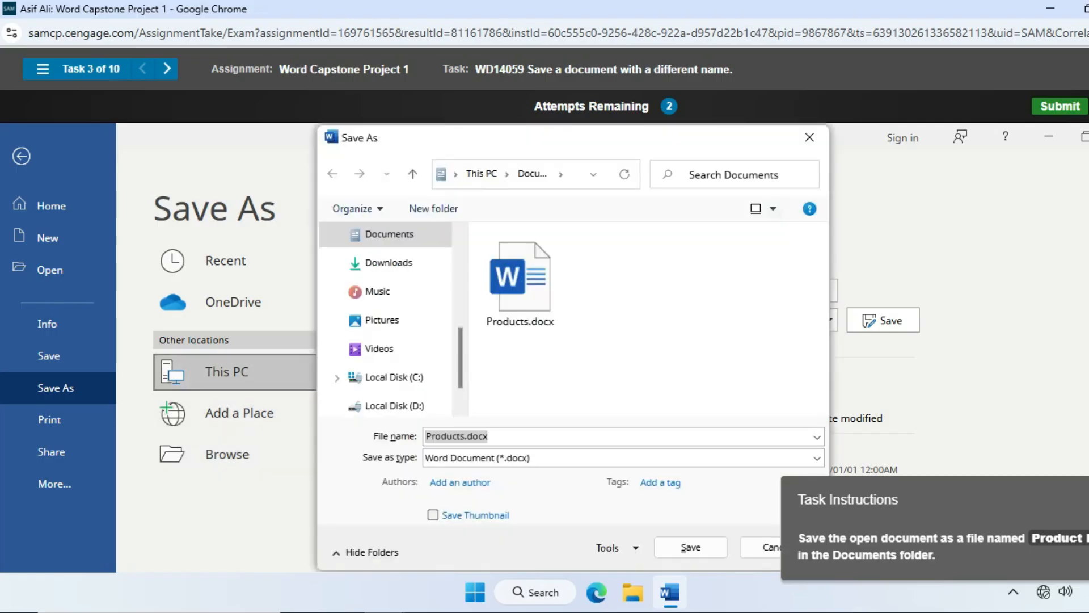
Save the file as Product List in the Documents folder
{"action": "left_click", "coordinate": [499, 436]}
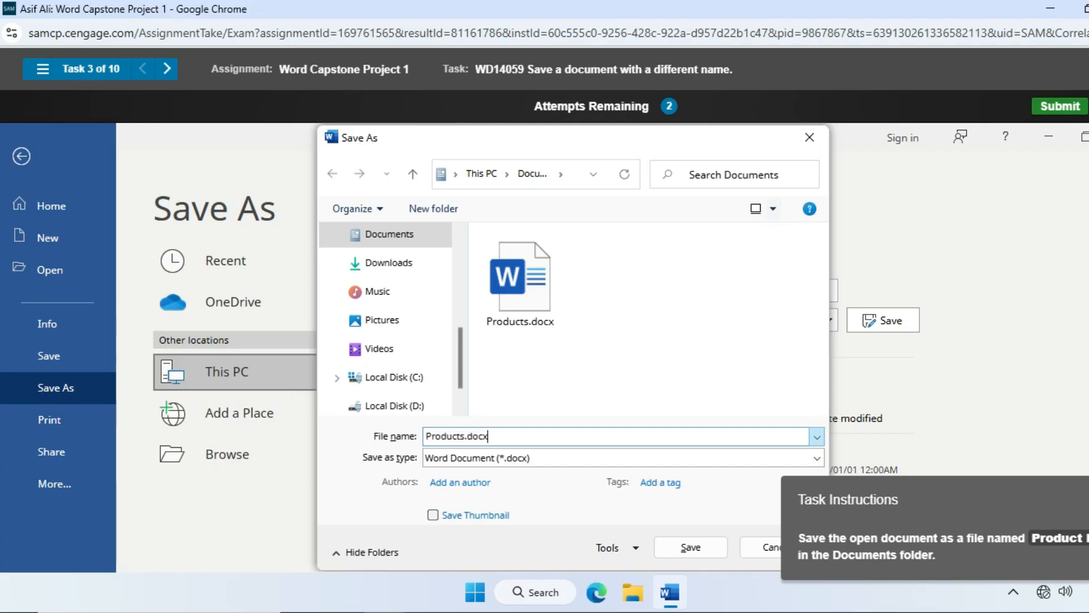
{"action": "left_click_drag", "start_coordinate": [490, 437], "coordinate": [421, 437]}
{"action": "type", "text": "P"}
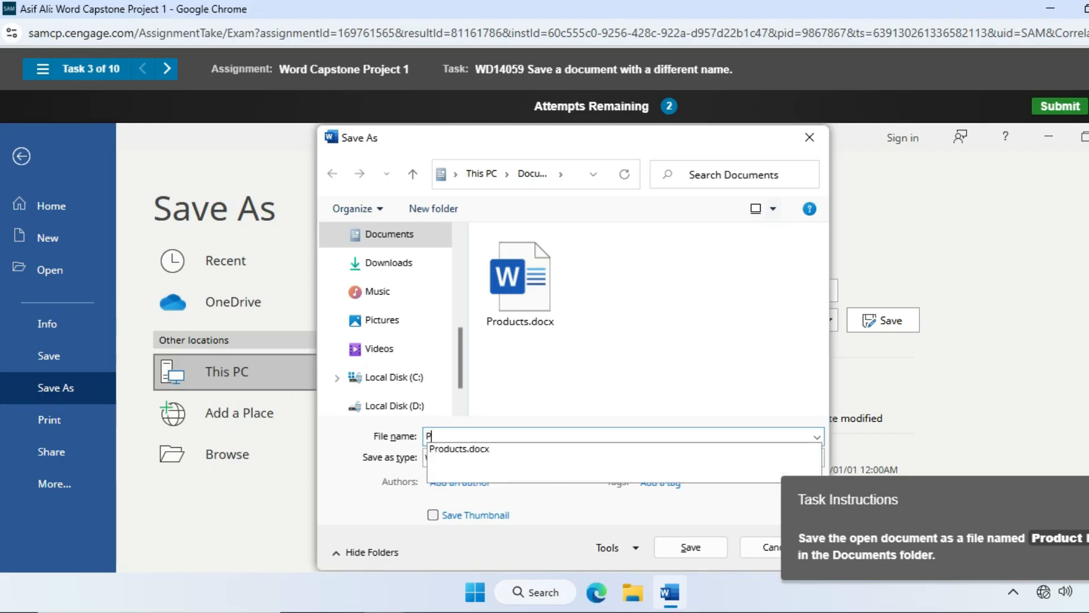
{"action": "type", "text": "roduct"}
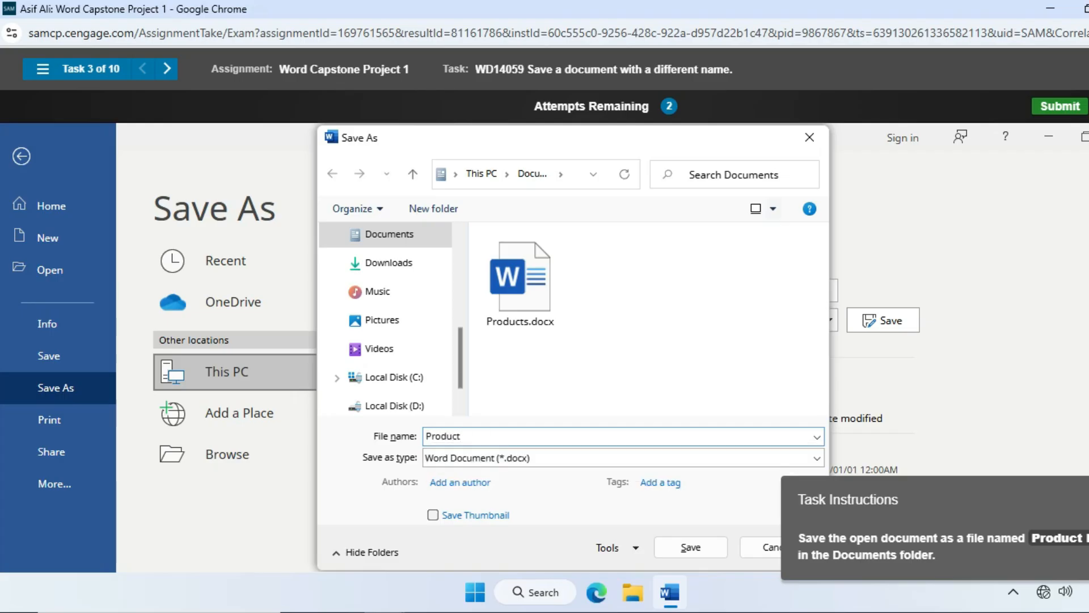
{"action": "type", "text": " list"}
{"action": "key", "text": "BackSpace"}
{"action": "key", "text": "BackSpace"}
{"action": "key", "text": "BackSpace"}
{"action": "key", "text": "BackSpace"}
{"action": "type", "text": "List"}
{"action": "left_click", "coordinate": [690, 547]}
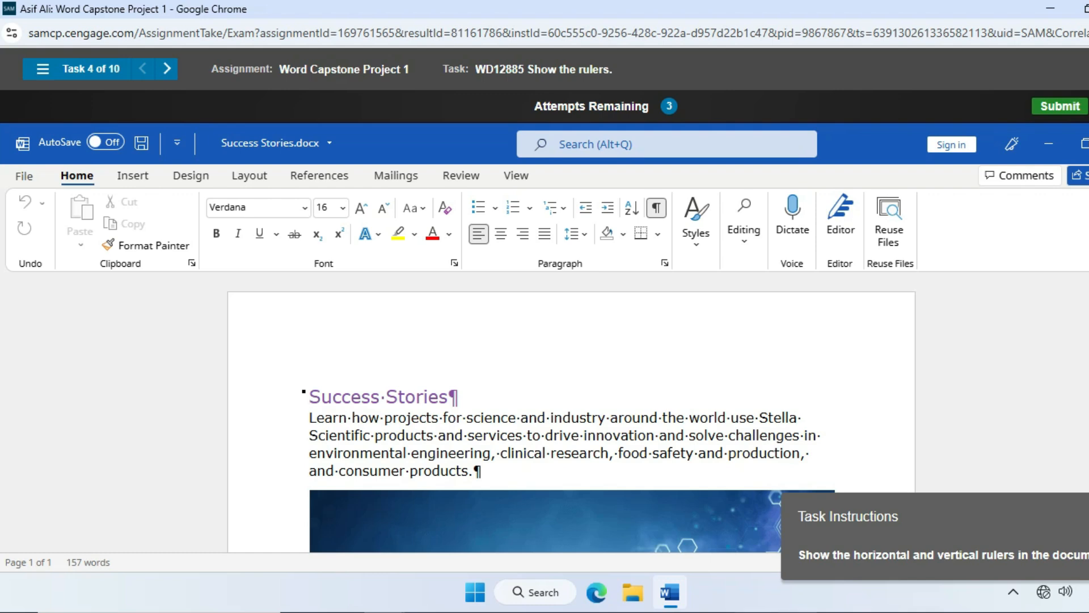
Show the horizontal and vertical rulers in the Success Stories document
{"action": "left_click", "coordinate": [516, 176]}
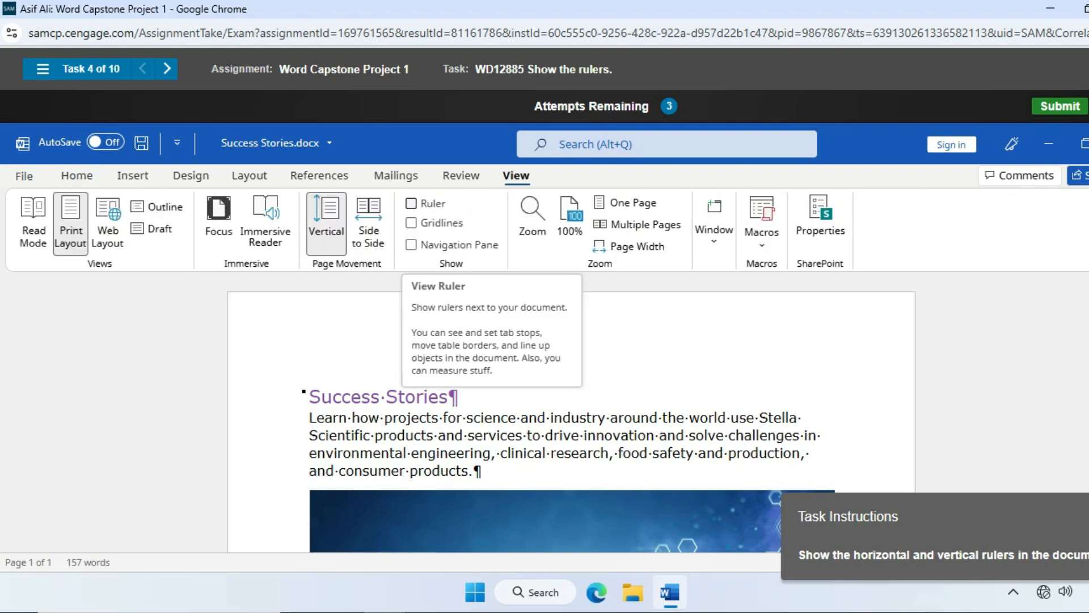
{"action": "left_click", "coordinate": [412, 203]}
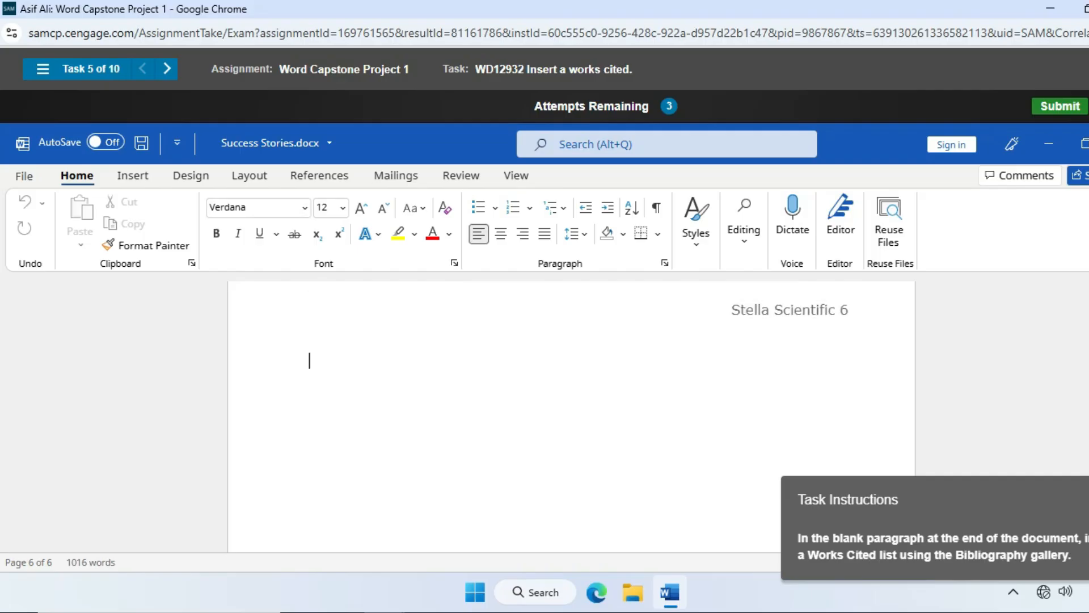
Insert the built-in Works Cited list from the Bibliography gallery in the blank paragraph at the document's end
{"action": "left_click", "coordinate": [319, 175]}
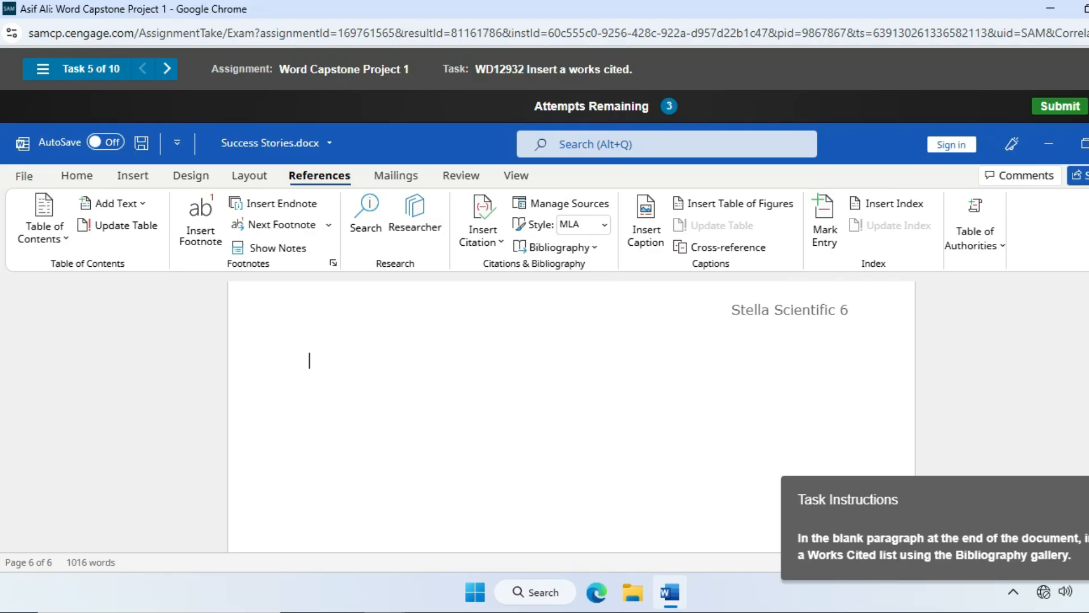
{"action": "left_click", "coordinate": [558, 247]}
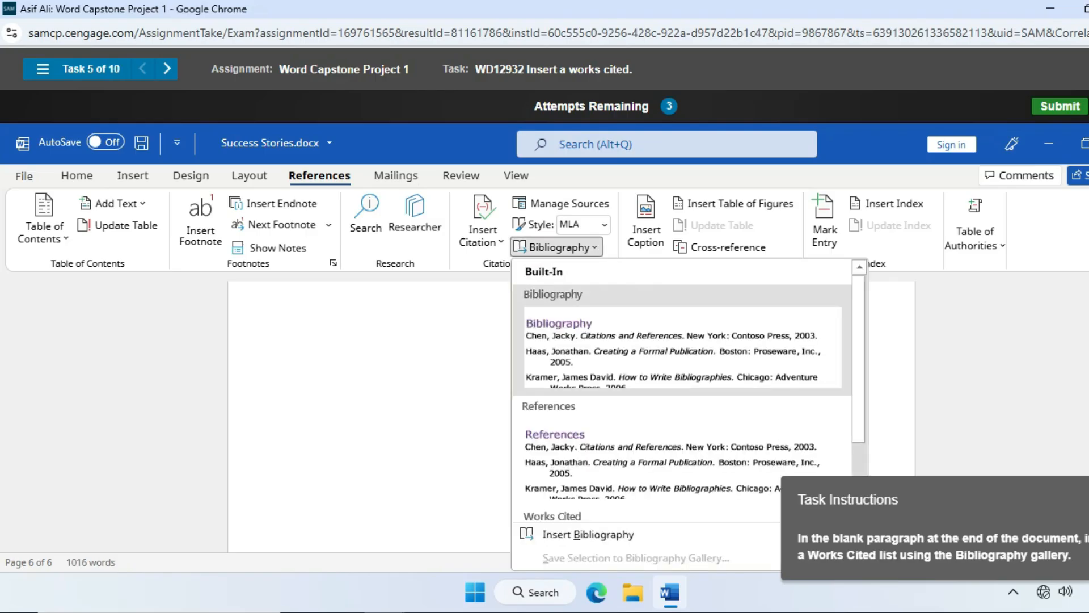
{"action": "scroll", "coordinate": [689, 393], "scroll_direction": "down", "scroll_amount": 1}
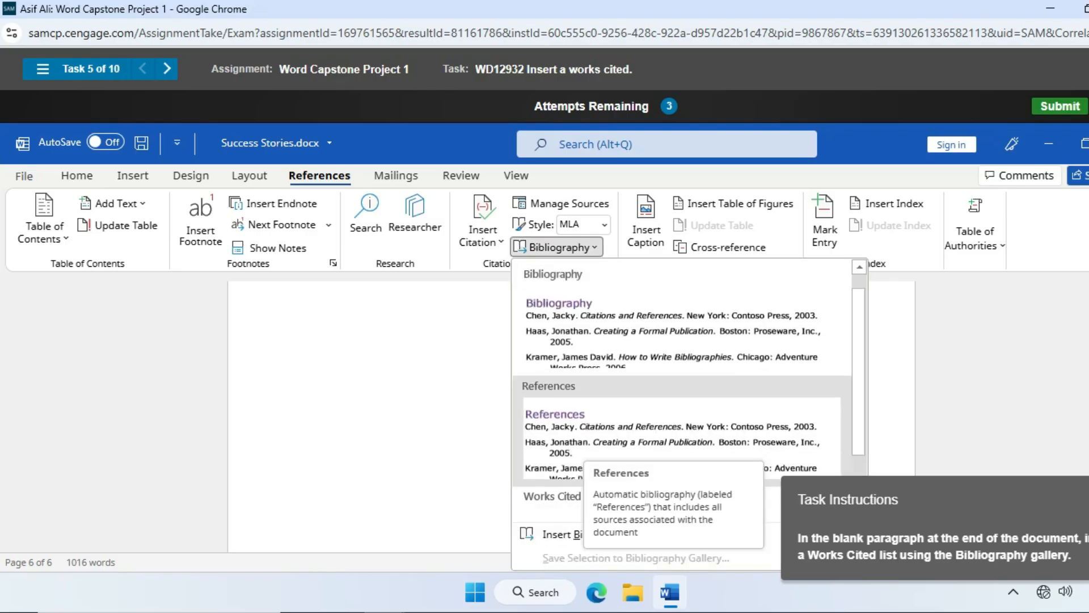
{"action": "scroll", "coordinate": [689, 435], "scroll_direction": "down", "scroll_amount": 4}
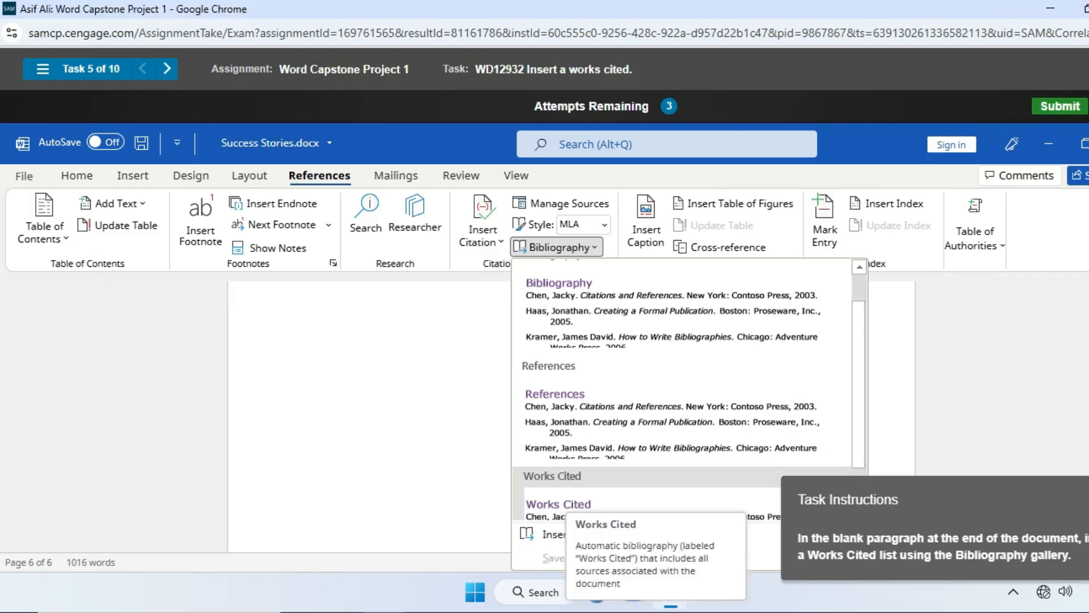
{"action": "left_click", "coordinate": [689, 436]}
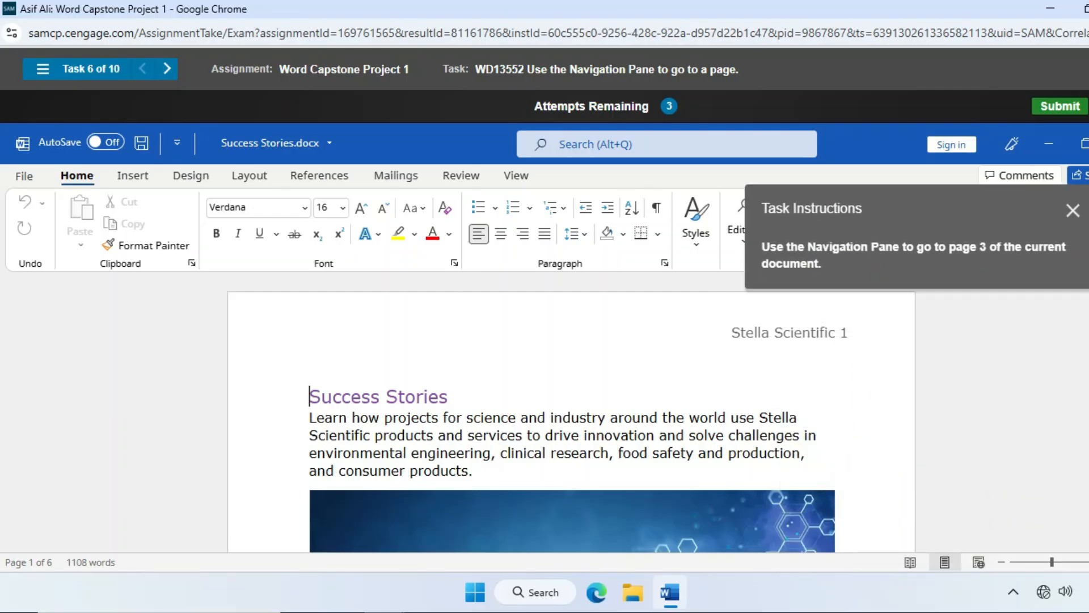
Display the Navigation Pane and go to page 3 of the document using its page thumbnails
{"action": "scroll", "coordinate": [572, 417], "scroll_direction": "down", "scroll_amount": 20}
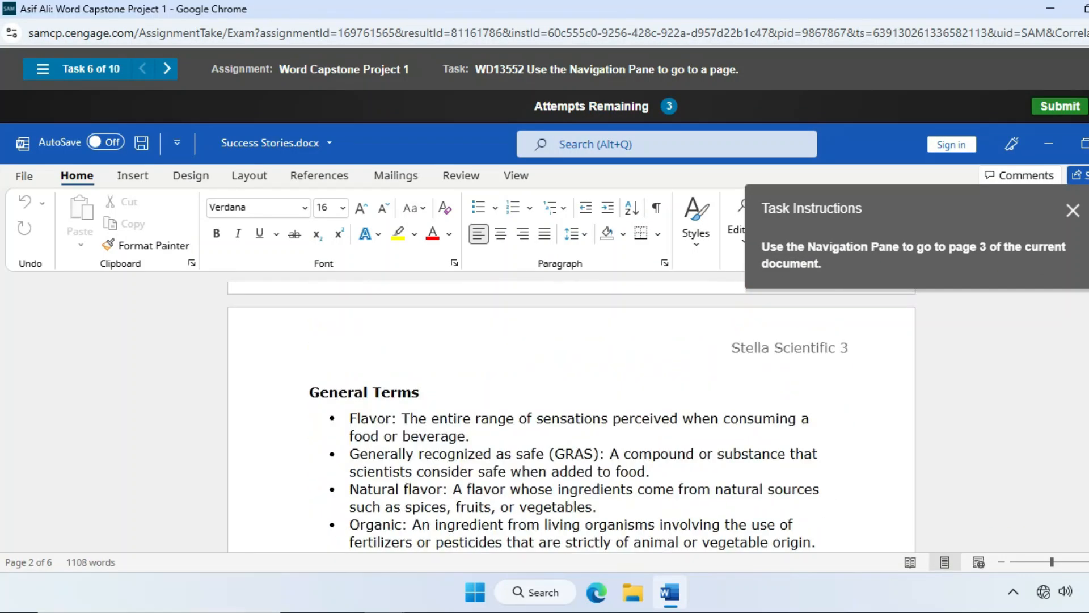
{"action": "scroll", "coordinate": [571, 417], "scroll_direction": "up", "scroll_amount": 10}
{"action": "scroll", "coordinate": [571, 417], "scroll_direction": "down", "scroll_amount": 10}
{"action": "scroll", "coordinate": [571, 417], "scroll_direction": "down", "scroll_amount": 1}
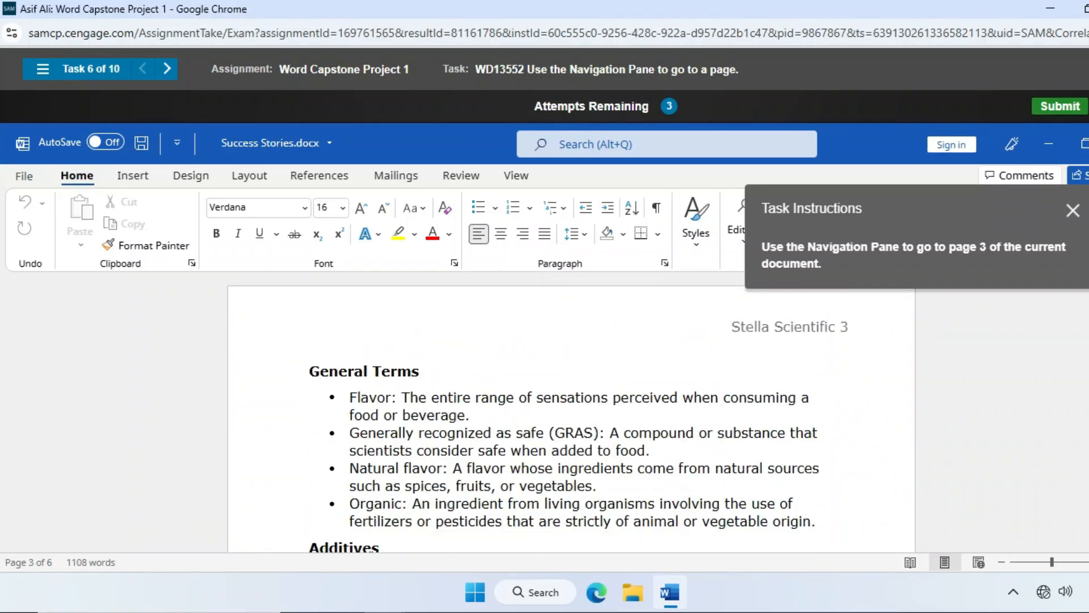
{"action": "left_click", "coordinate": [516, 175]}
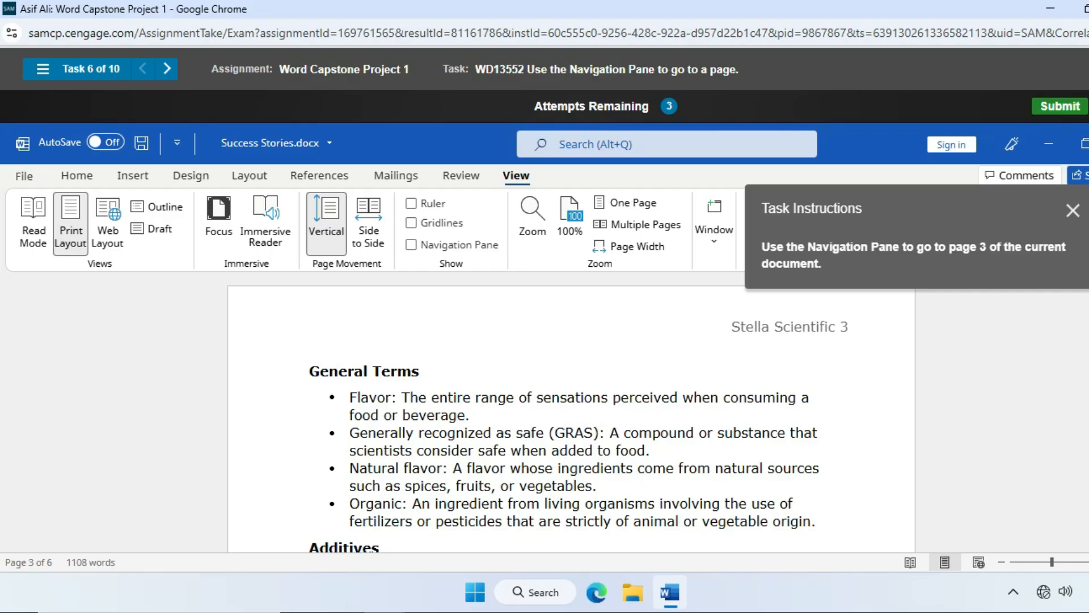
{"action": "left_click", "coordinate": [411, 244]}
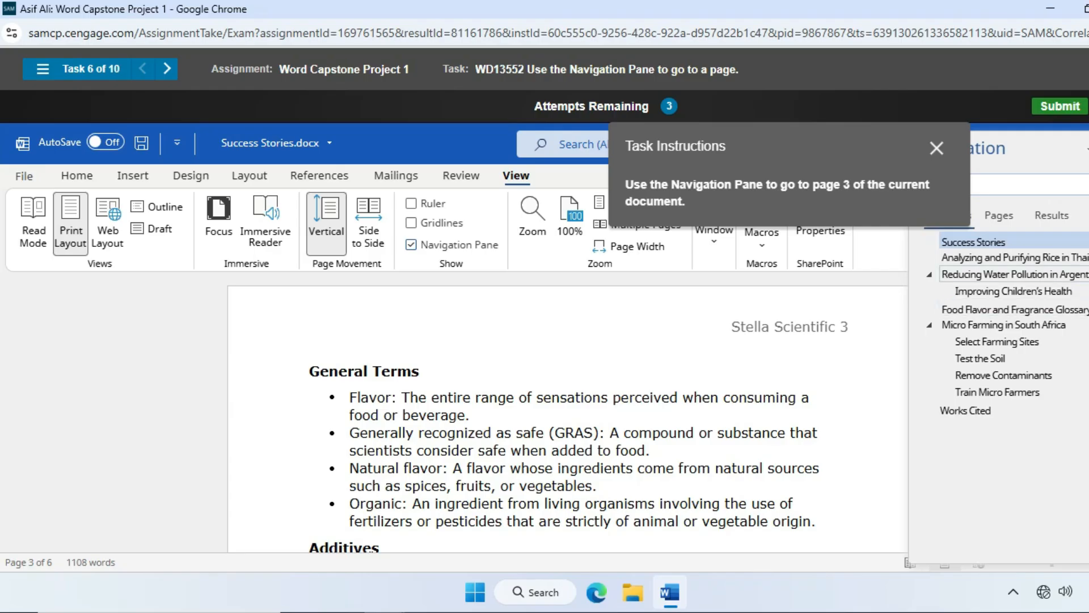
{"action": "left_click", "coordinate": [998, 216]}
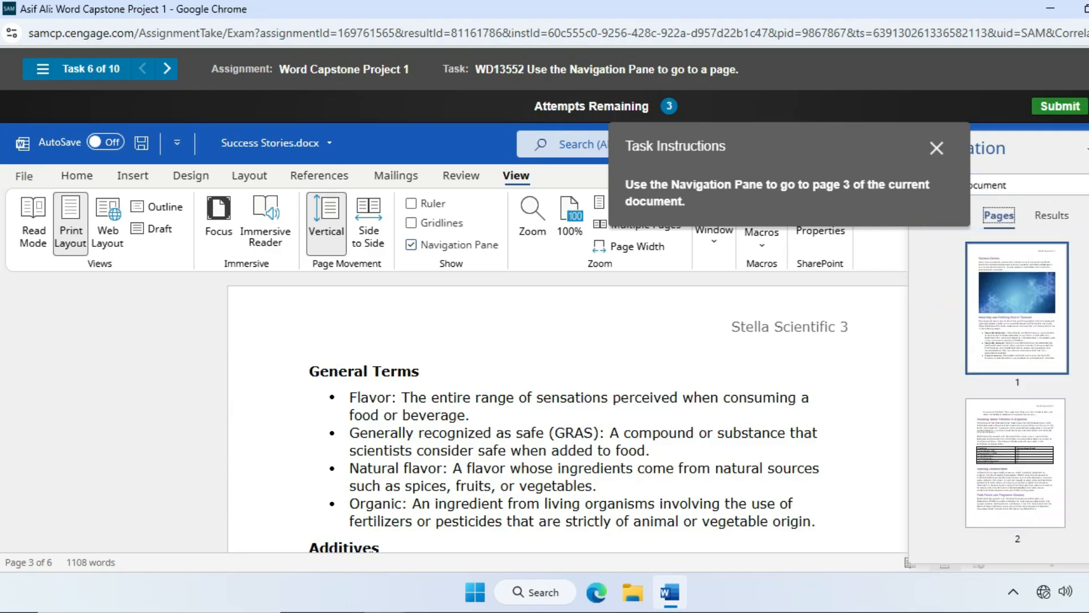
{"action": "scroll", "coordinate": [1016, 386], "scroll_direction": "down", "scroll_amount": 3}
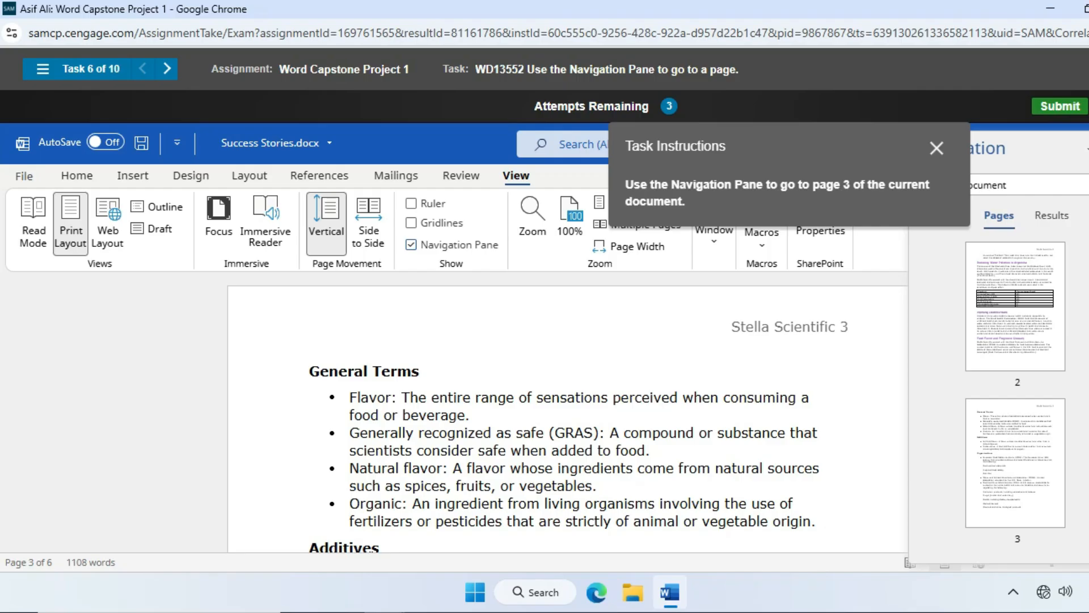
{"action": "left_click", "coordinate": [1015, 463]}
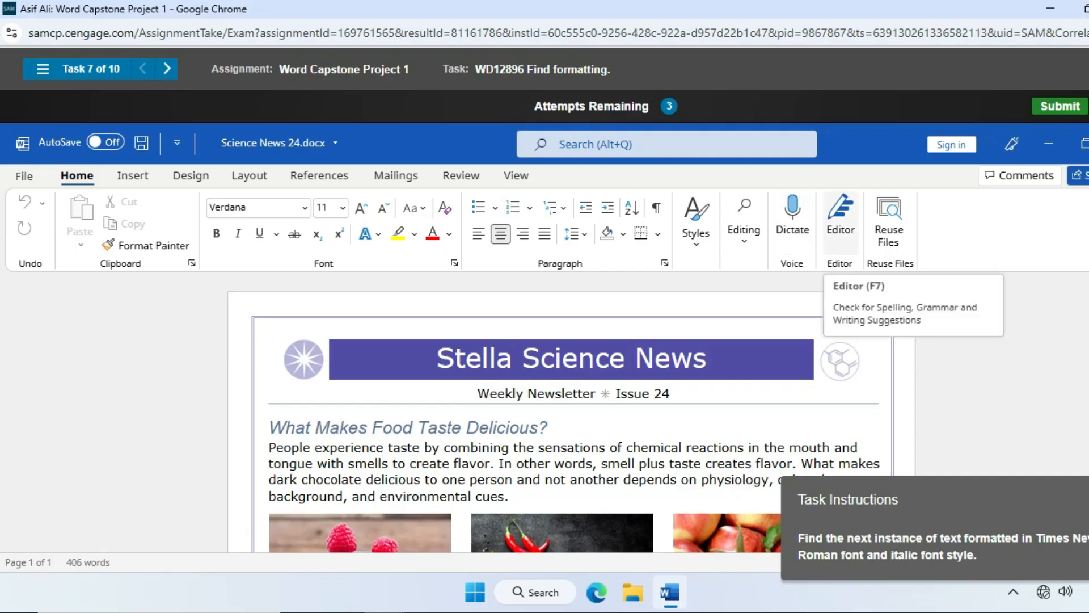
Open Advanced Find for the Science News 24 document and expand its additional search options
{"action": "left_click", "coordinate": [744, 230]}
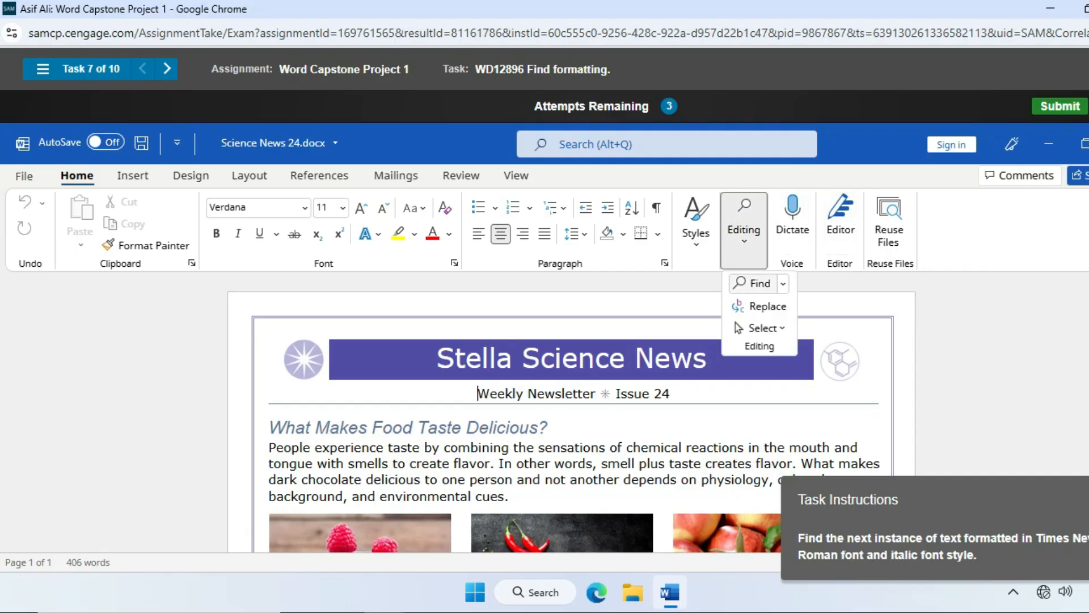
{"action": "left_click", "coordinate": [783, 284]}
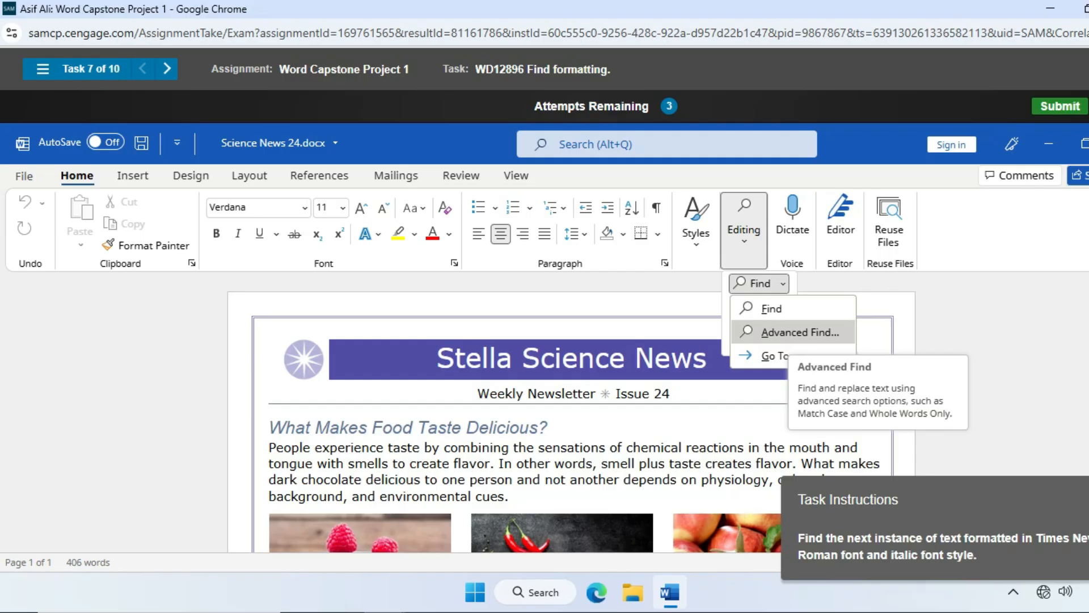
{"action": "left_click", "coordinate": [799, 332]}
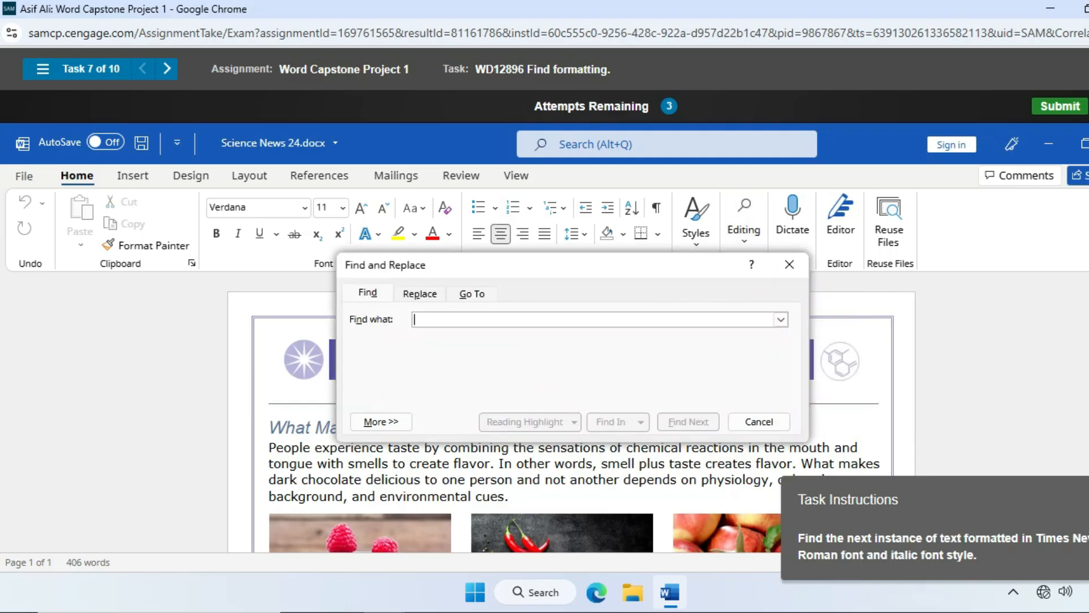
{"action": "left_click", "coordinate": [381, 422]}
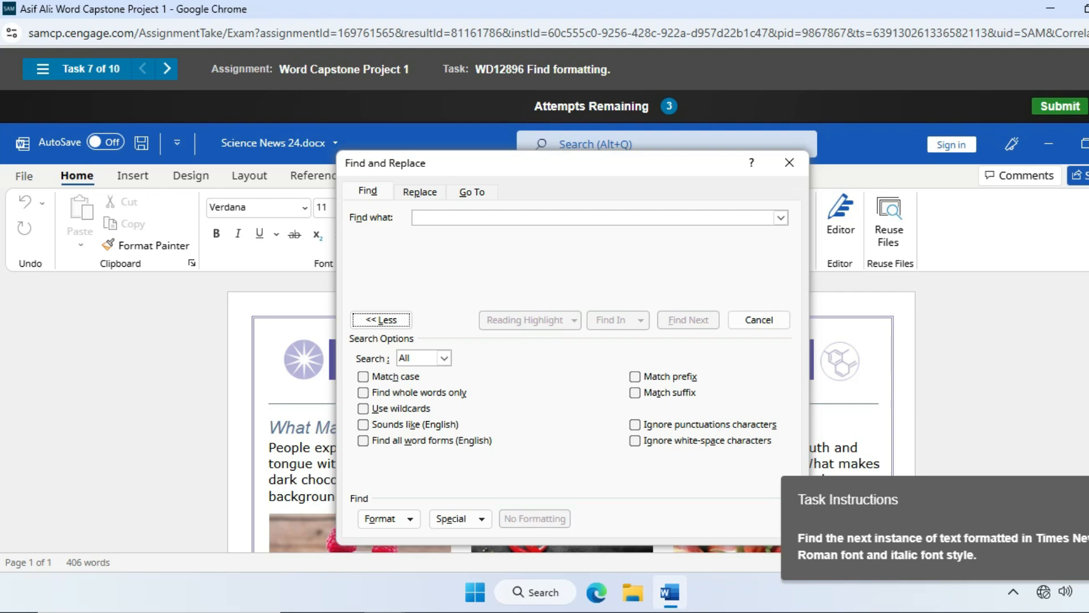
{"action": "left_click", "coordinate": [390, 518]}
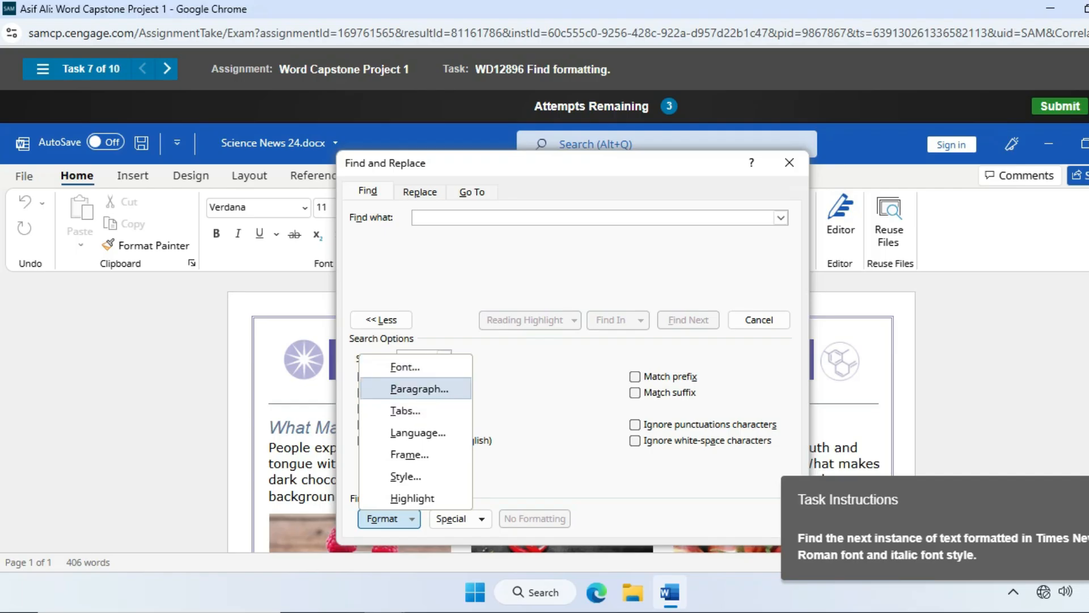
{"action": "left_click", "coordinate": [389, 518]}
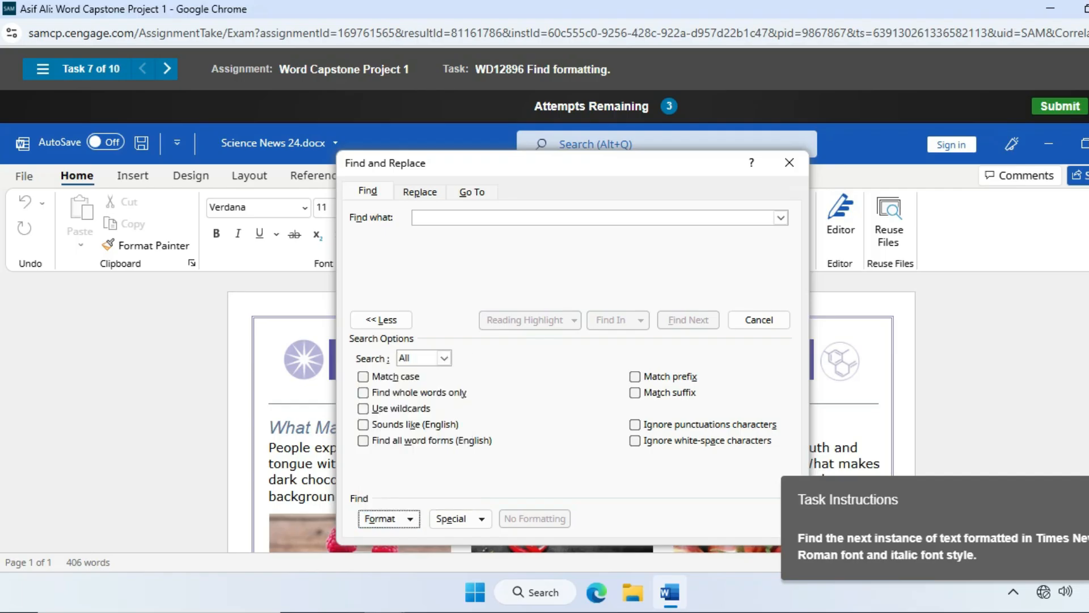
{"action": "left_click", "coordinate": [459, 519]}
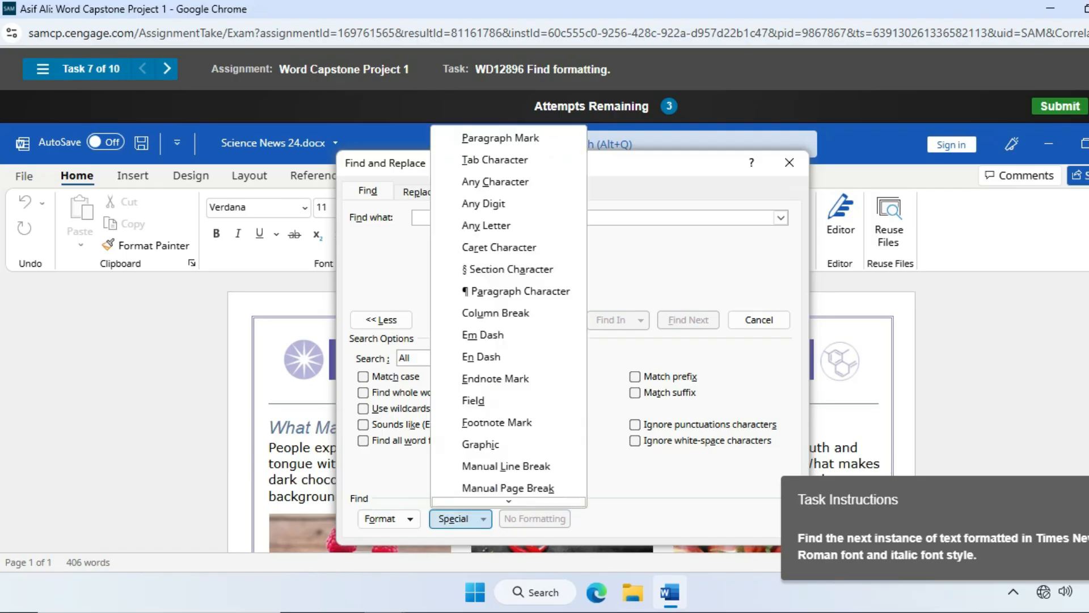
{"action": "key", "text": "Escape"}
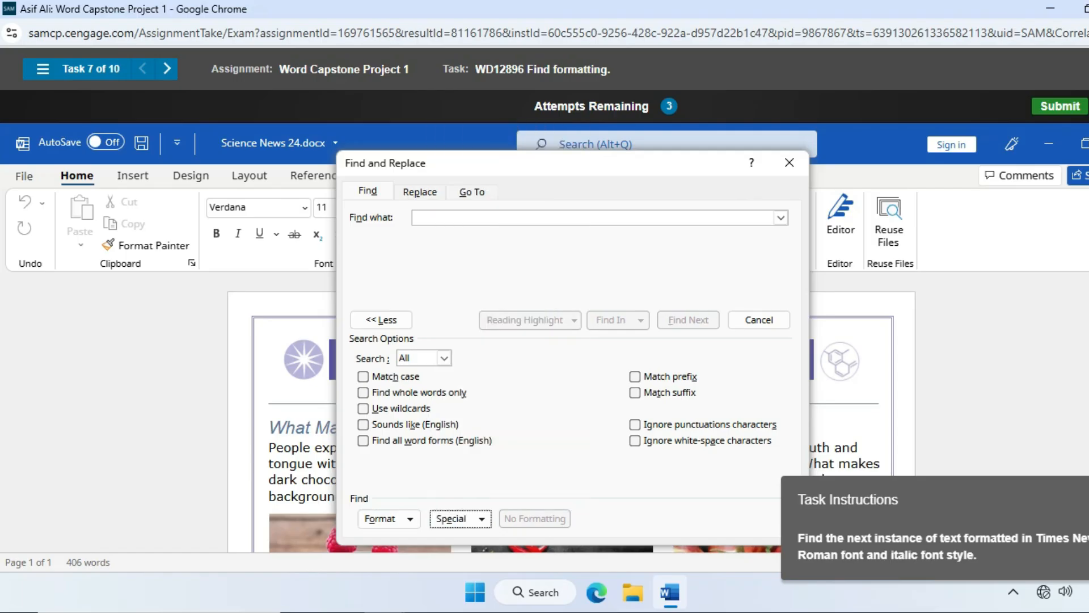
Set the search format to the Times New Roman font with the Italic font style
{"action": "left_click", "coordinate": [386, 518]}
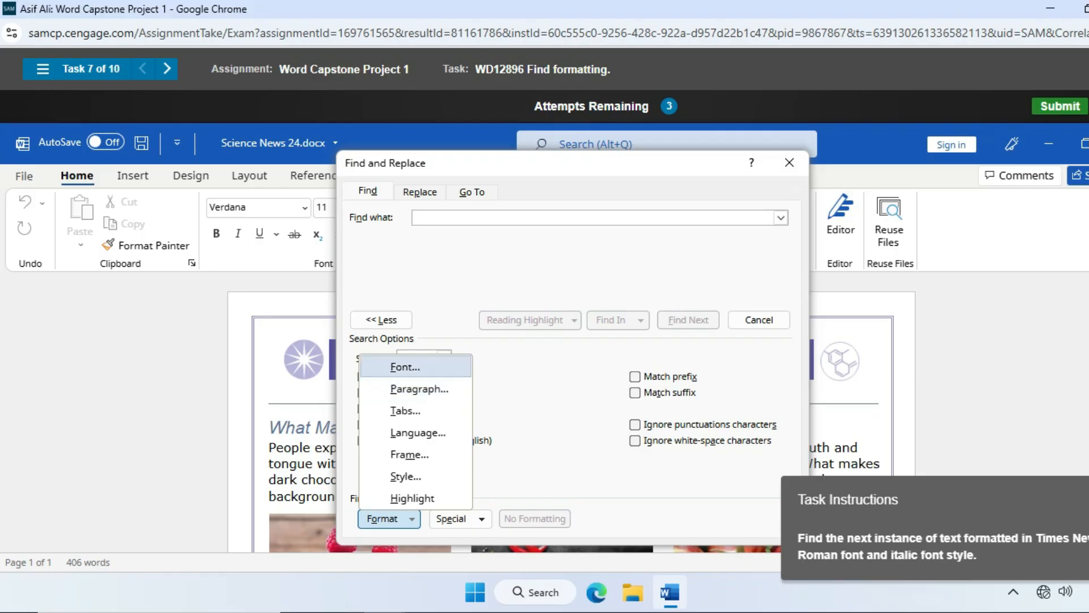
{"action": "left_click", "coordinate": [405, 367]}
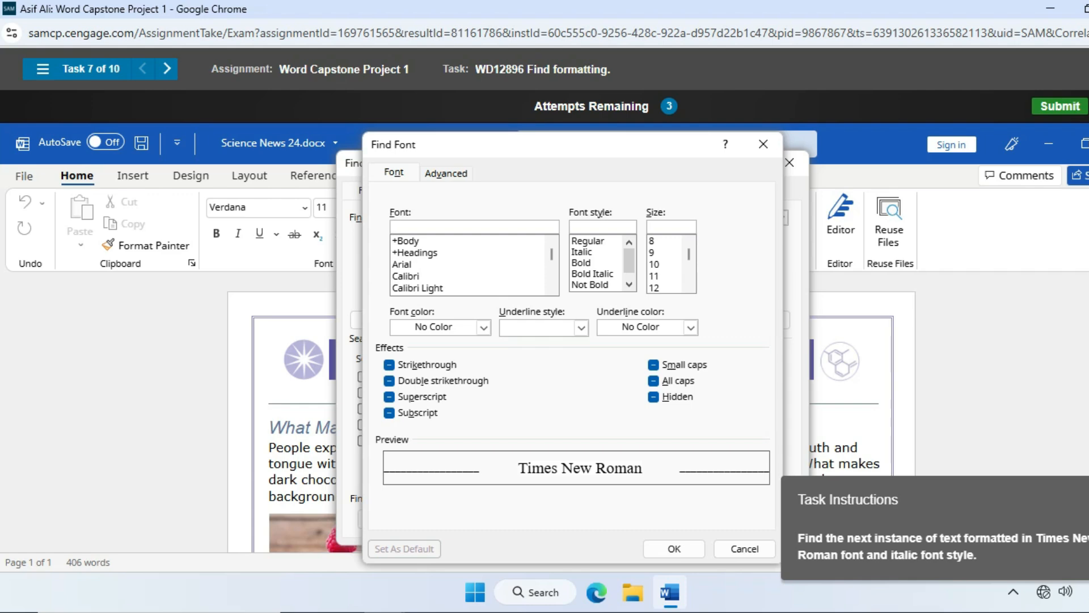
{"action": "scroll", "coordinate": [475, 264], "scroll_direction": "down", "scroll_amount": 1}
{"action": "scroll", "coordinate": [474, 264], "scroll_direction": "down", "scroll_amount": 7}
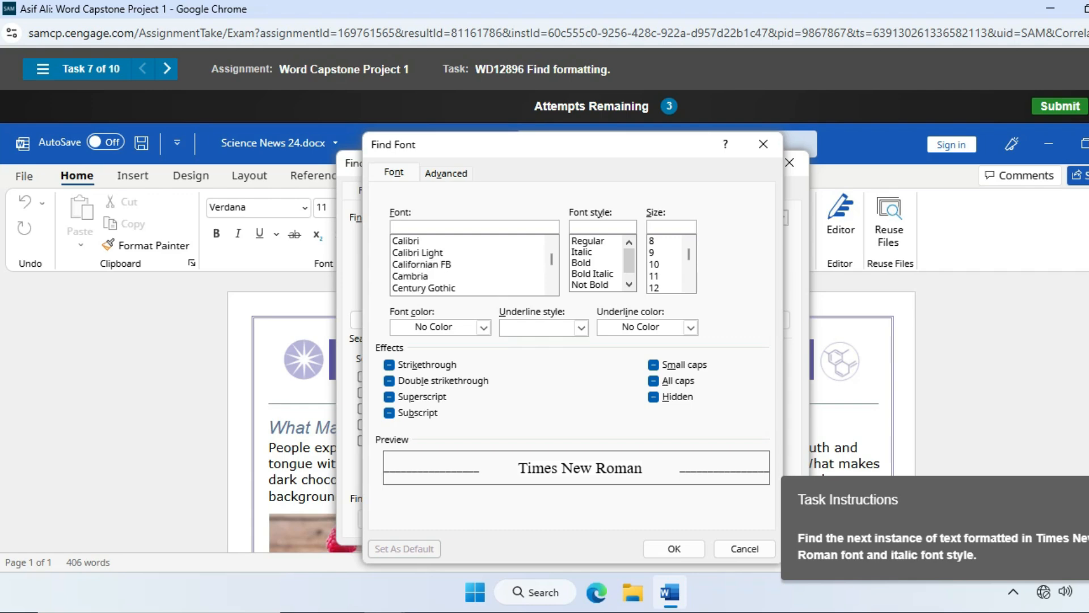
{"action": "scroll", "coordinate": [475, 264], "scroll_direction": "down", "scroll_amount": 6}
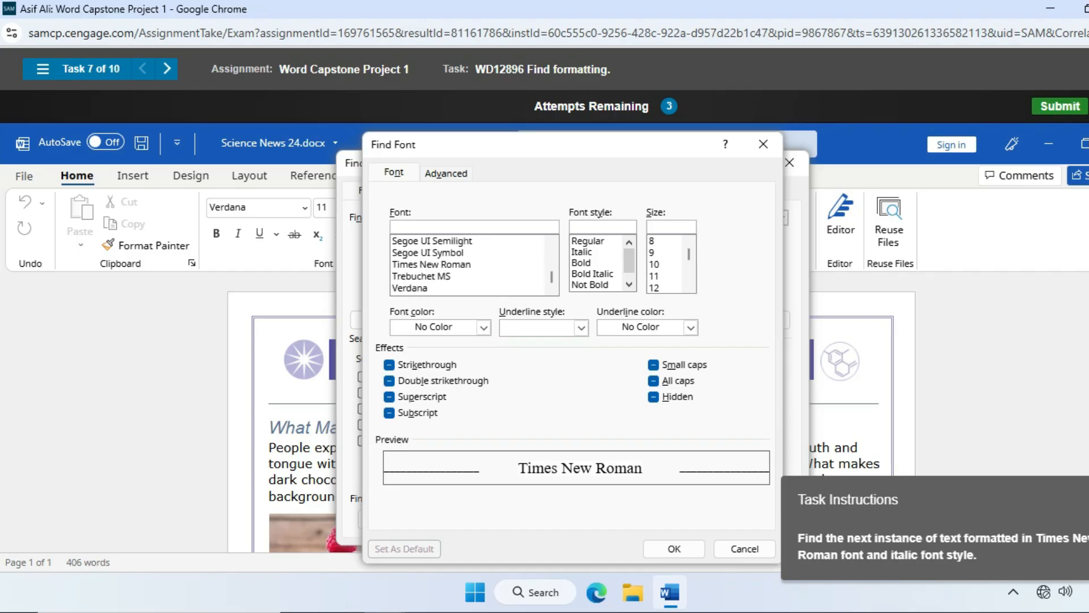
{"action": "left_click", "coordinate": [432, 265]}
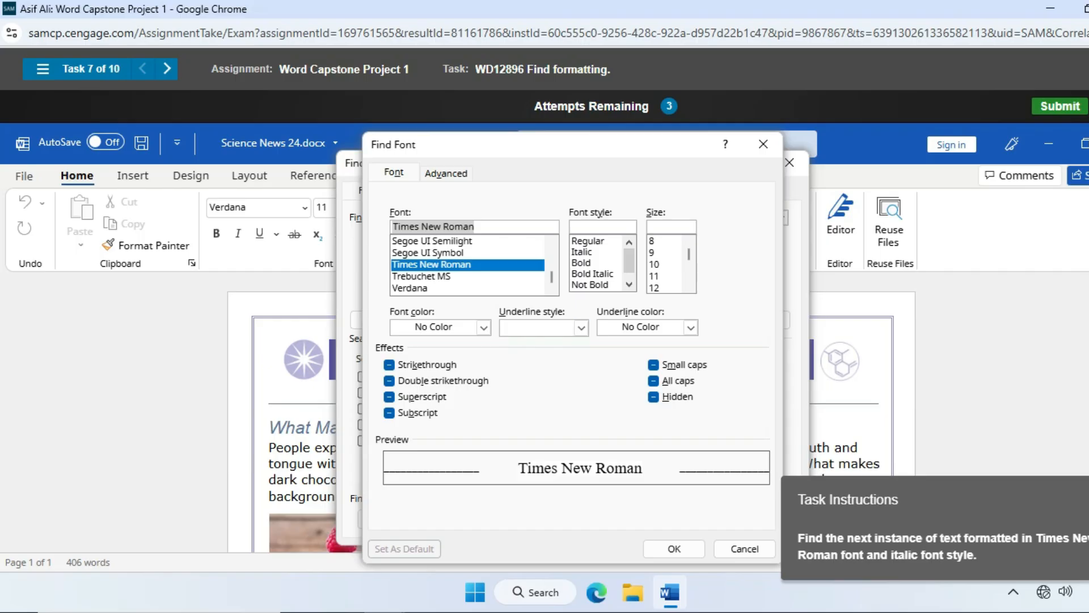
{"action": "left_click", "coordinate": [582, 252]}
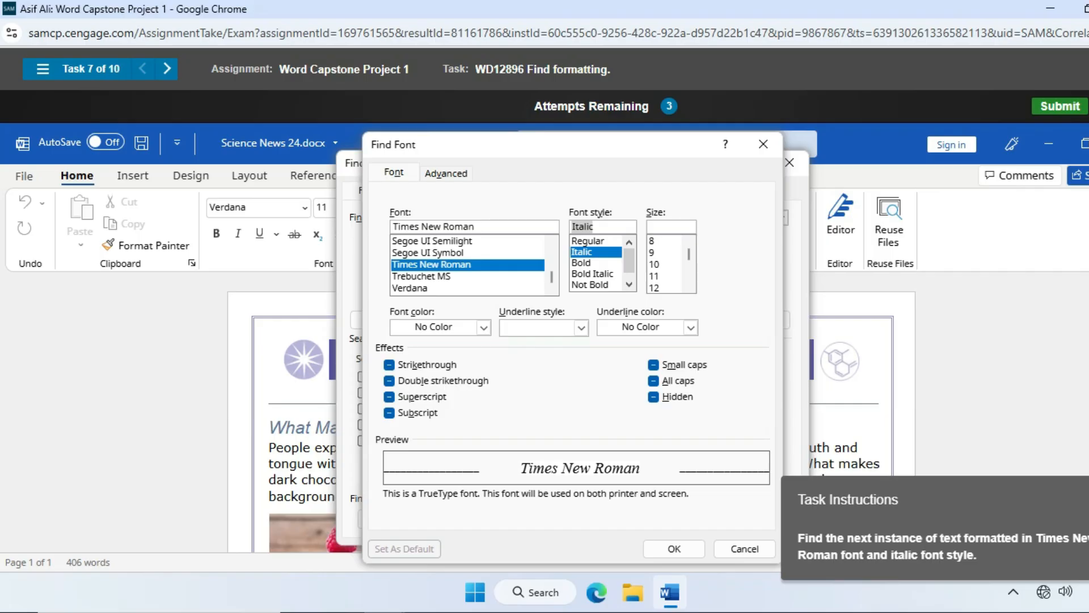
{"action": "left_click", "coordinate": [674, 548]}
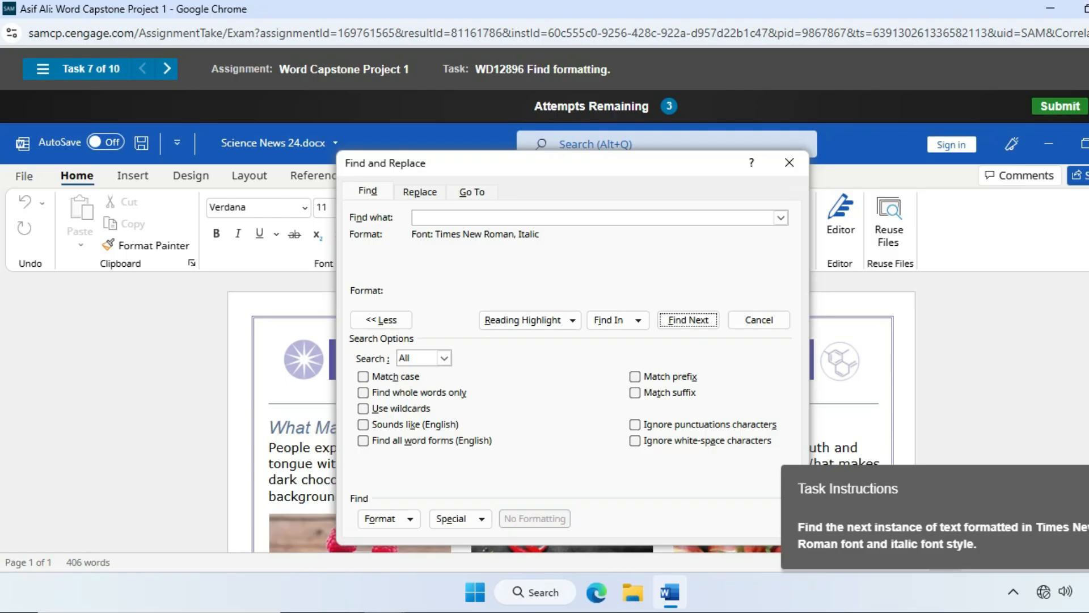
Find the next instance of text in the specified format and close the Find and Replace dialog
{"action": "left_click", "coordinate": [781, 218]}
{"action": "left_click", "coordinate": [781, 218]}
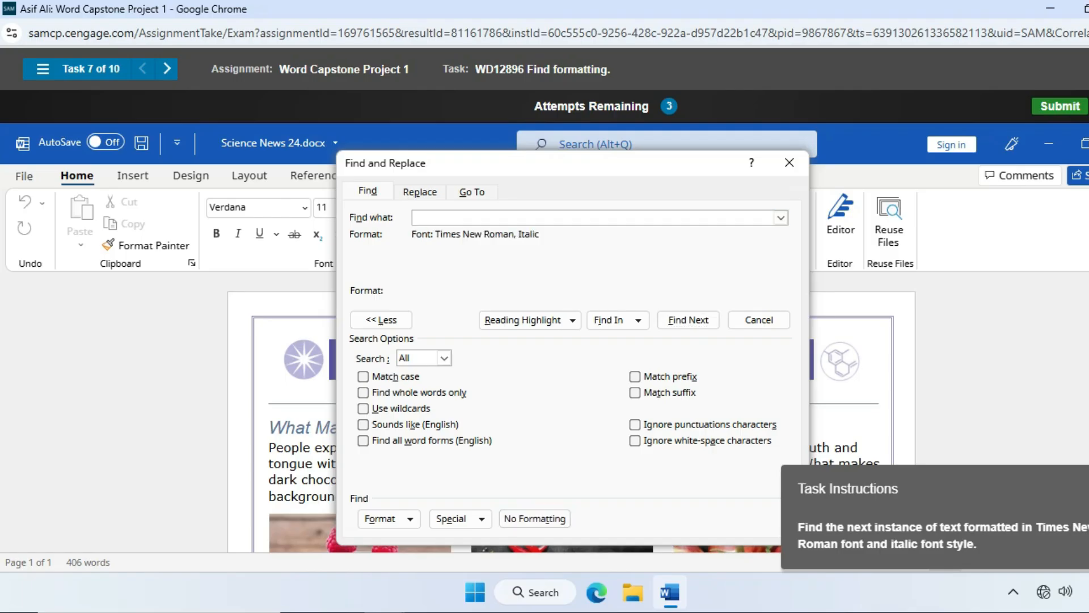
{"action": "left_click", "coordinate": [688, 320]}
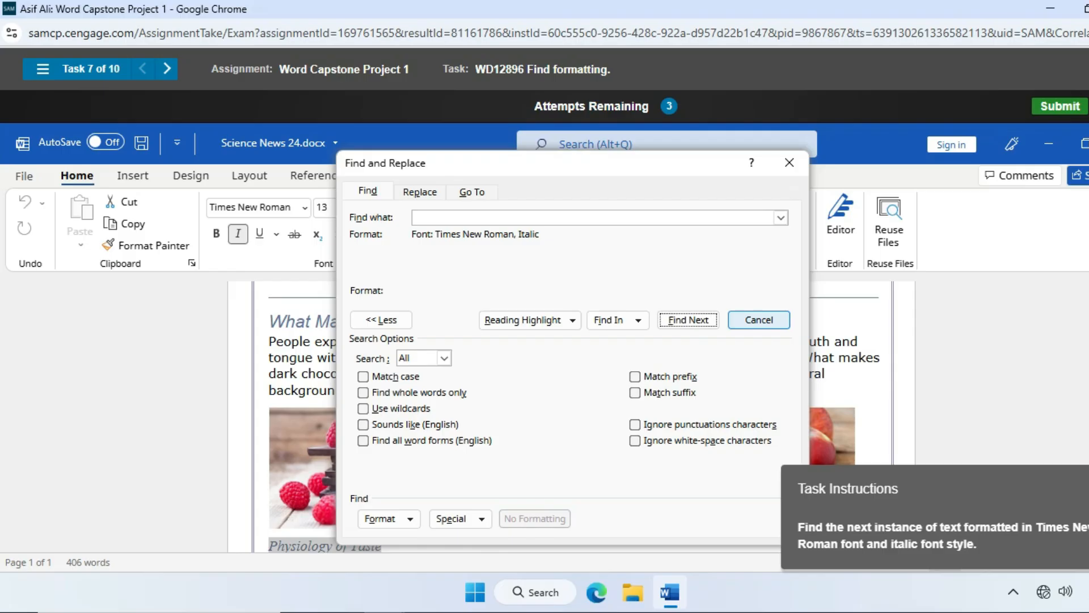
{"action": "left_click", "coordinate": [759, 320]}
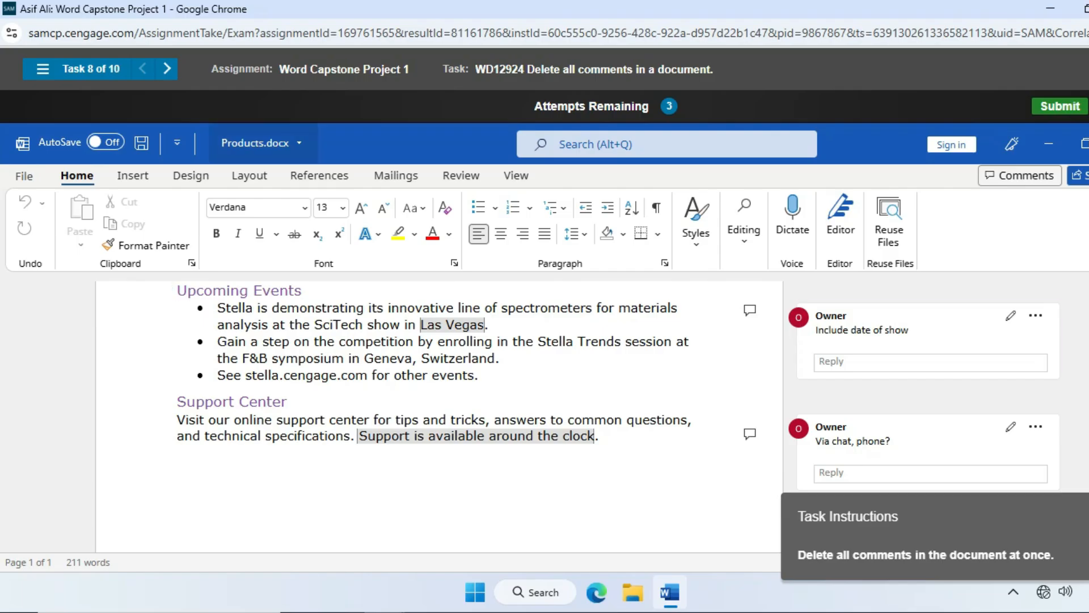
Delete all comments in the Products document at once
{"action": "key", "text": "alt+s"}
{"action": "key", "text": "alt+m"}
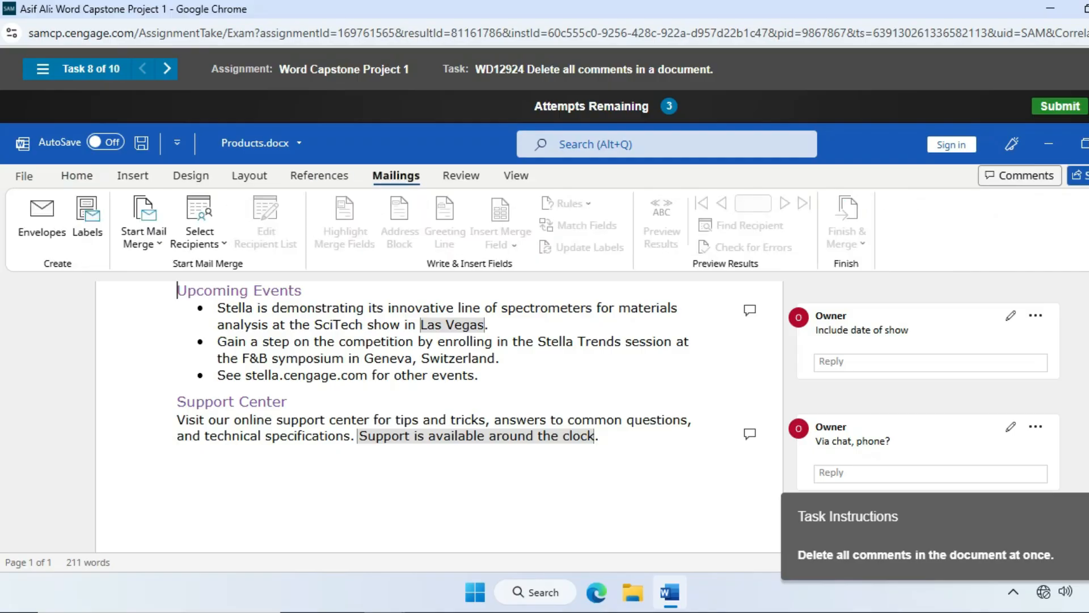
{"action": "key", "text": "alt+r"}
{"action": "key", "text": "Tab"}
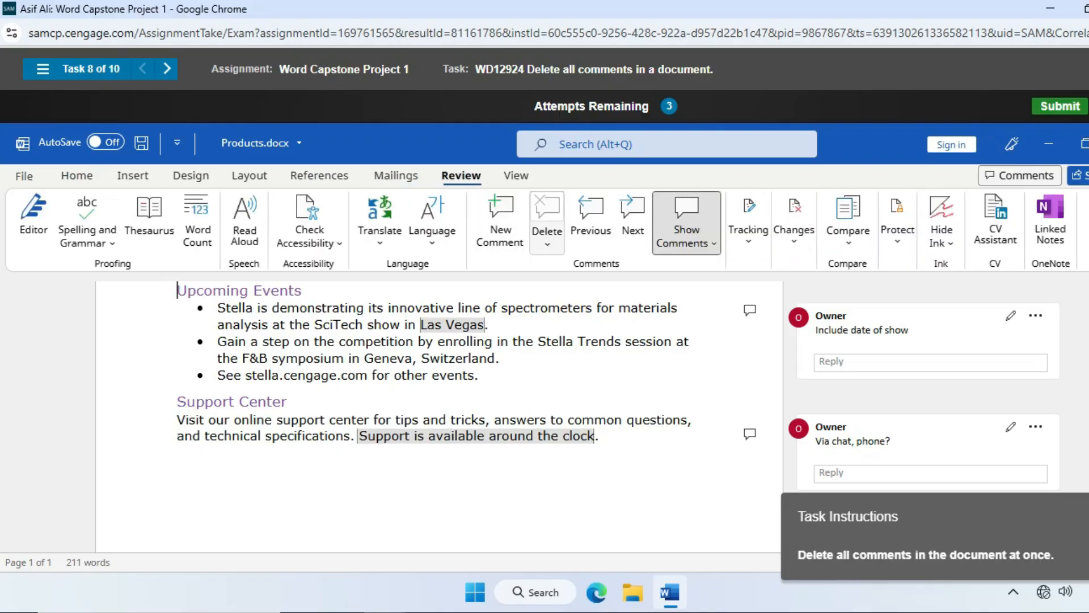
{"action": "key", "text": "Down"}
{"action": "key", "text": "Down"}
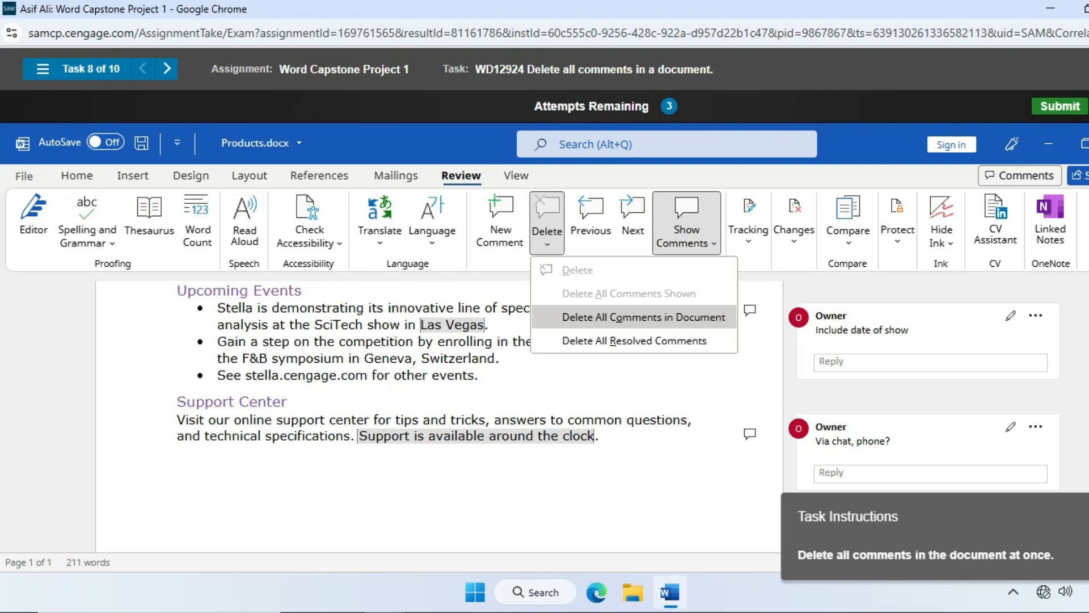
{"action": "key", "text": "Return"}
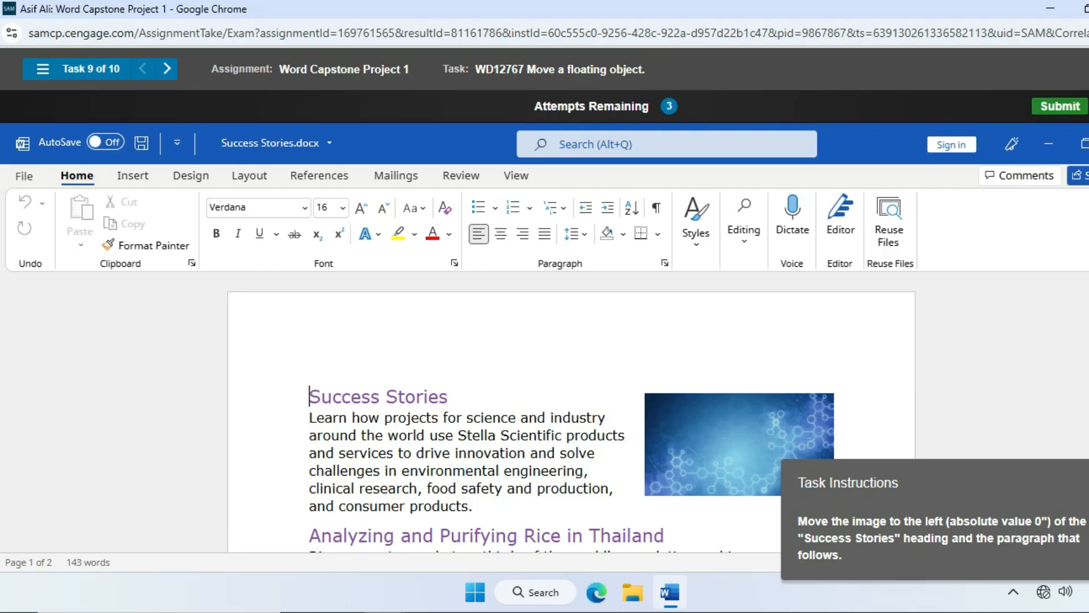
Try to move the floating image to the left of the "Success Stories" heading and its paragraph, and retry the task
{"action": "left_click", "coordinate": [739, 445]}
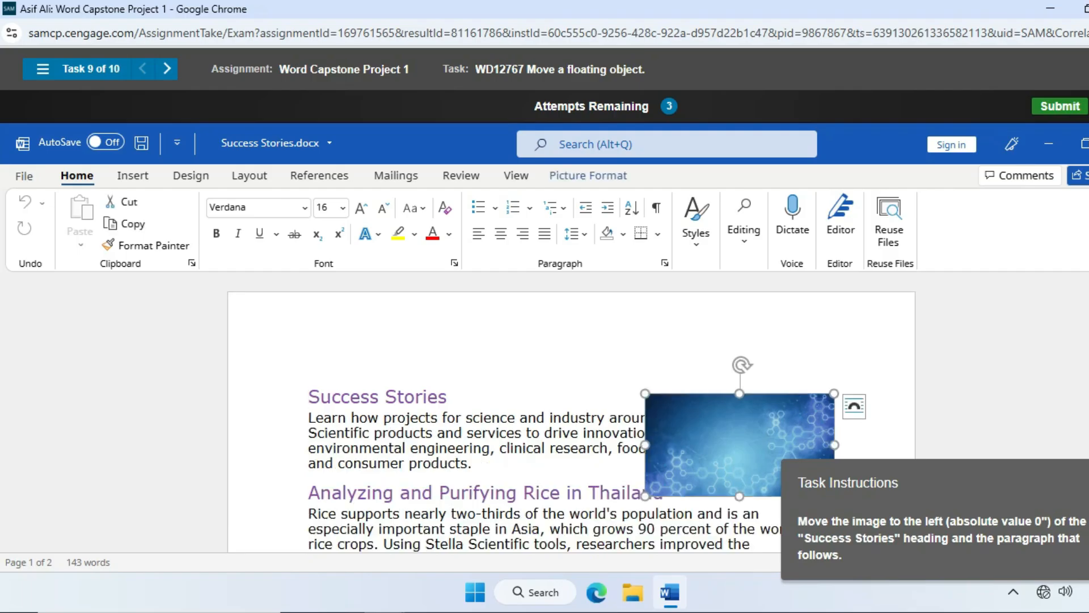
{"action": "left_click_drag", "start_coordinate": [739, 445], "coordinate": [349, 443]}
{"action": "left_click", "coordinate": [669, 337]}
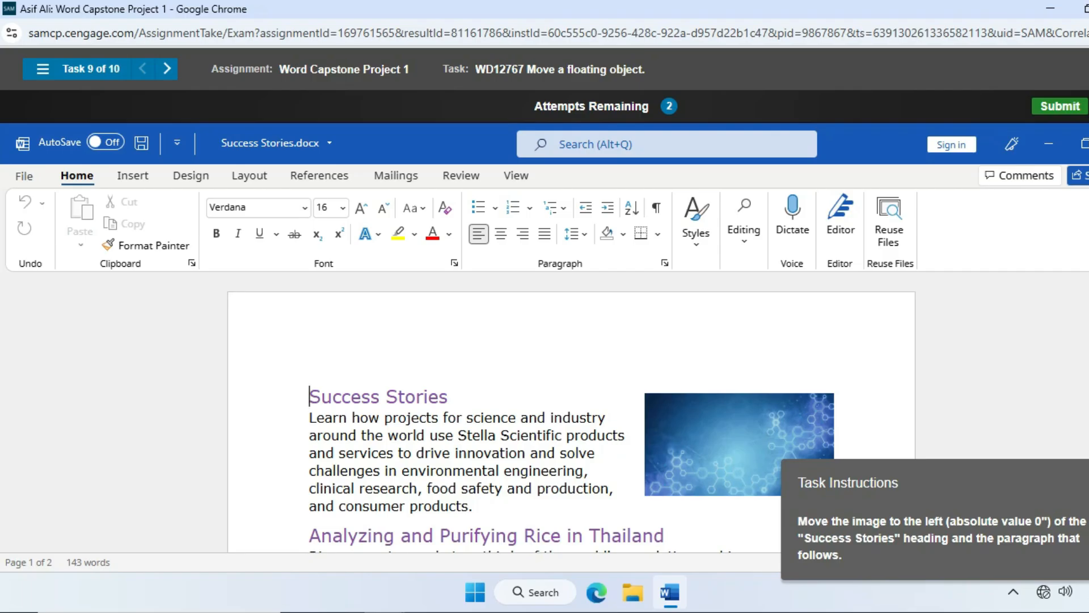
Try to place the image beside the "Success Stories" heading, extending into the page's left margin, and restart the task
{"action": "scroll", "coordinate": [570, 417], "scroll_direction": "down", "scroll_amount": 3}
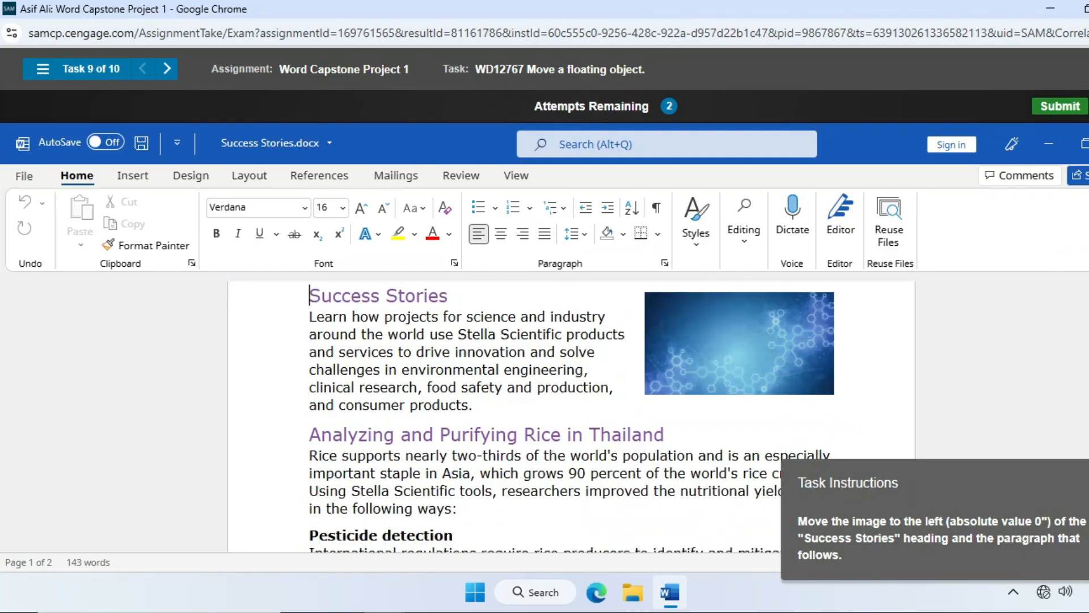
{"action": "scroll", "coordinate": [570, 417], "scroll_direction": "up", "scroll_amount": 1}
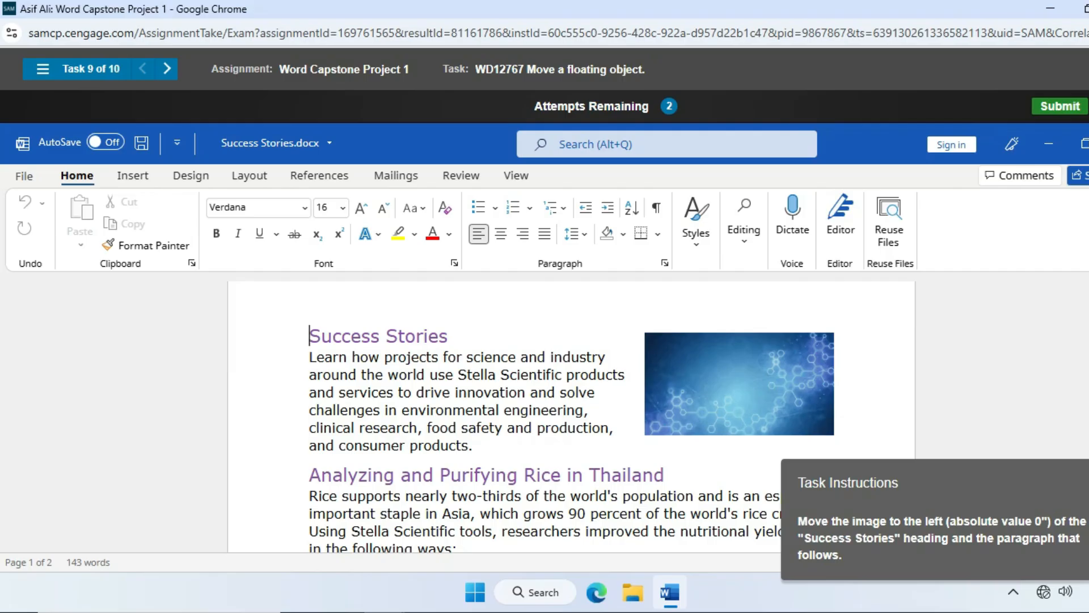
{"action": "left_click_drag", "start_coordinate": [739, 384], "coordinate": [340, 371]}
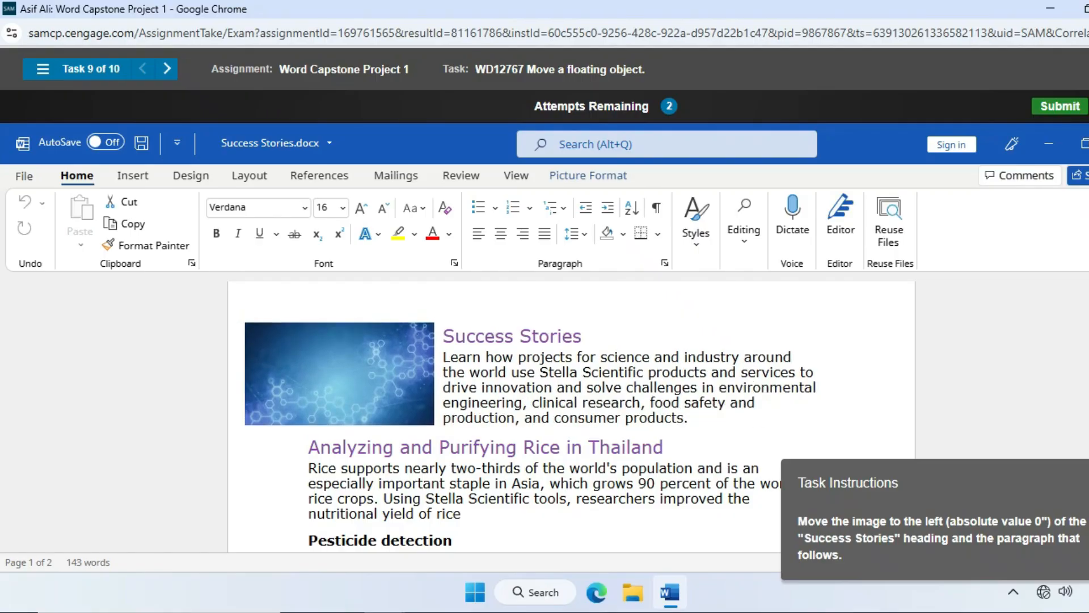
{"action": "left_click_drag", "start_coordinate": [340, 370], "coordinate": [340, 367]}
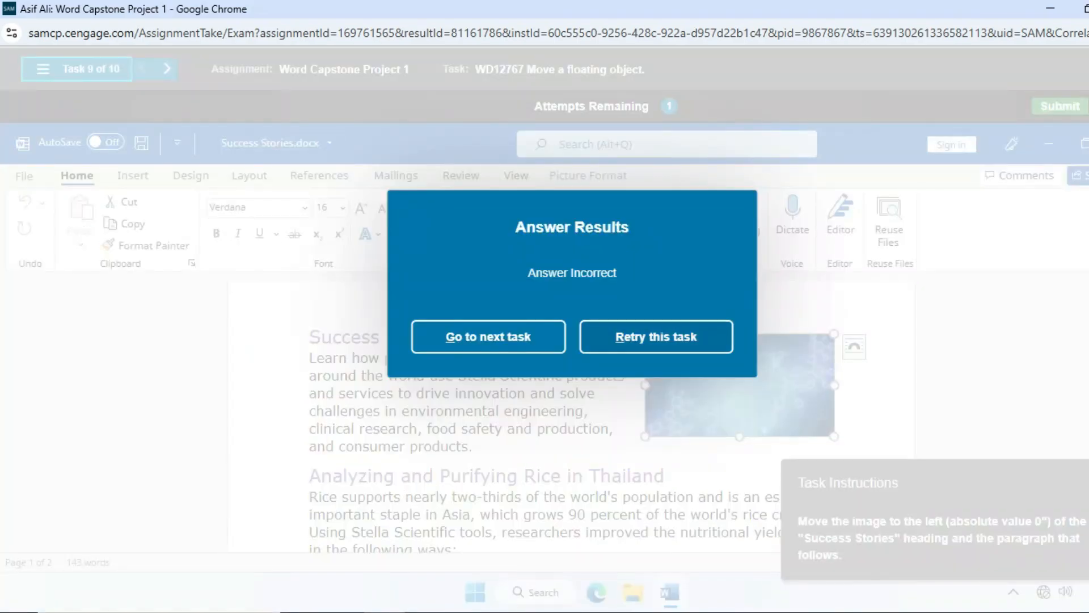
{"action": "left_click", "coordinate": [656, 336]}
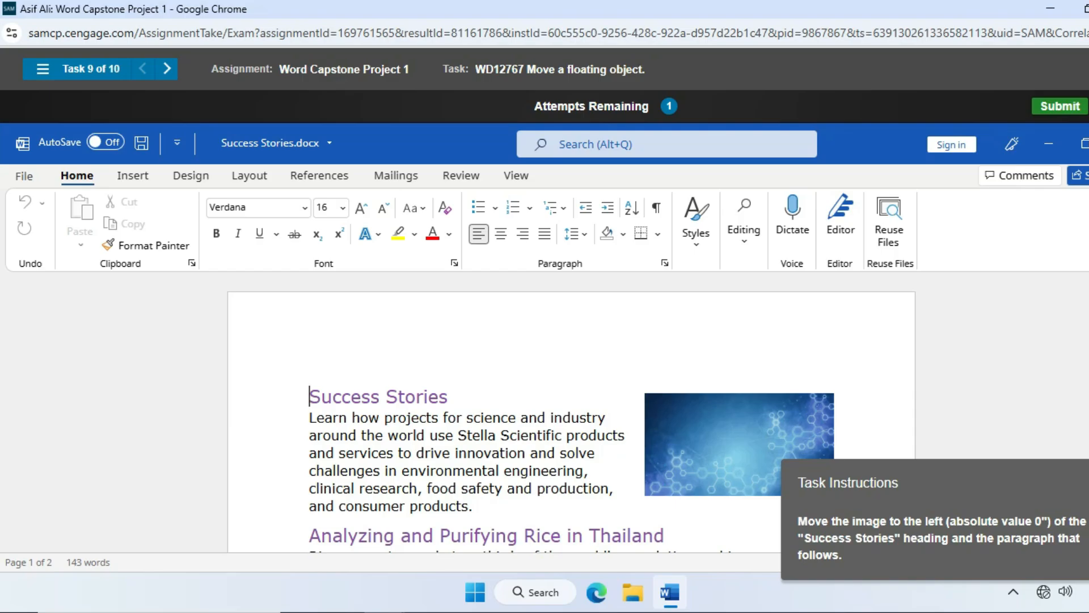
Select the floating image beside the "Success Stories" paragraph and display its picture formatting commands
{"action": "left_click", "coordinate": [739, 445]}
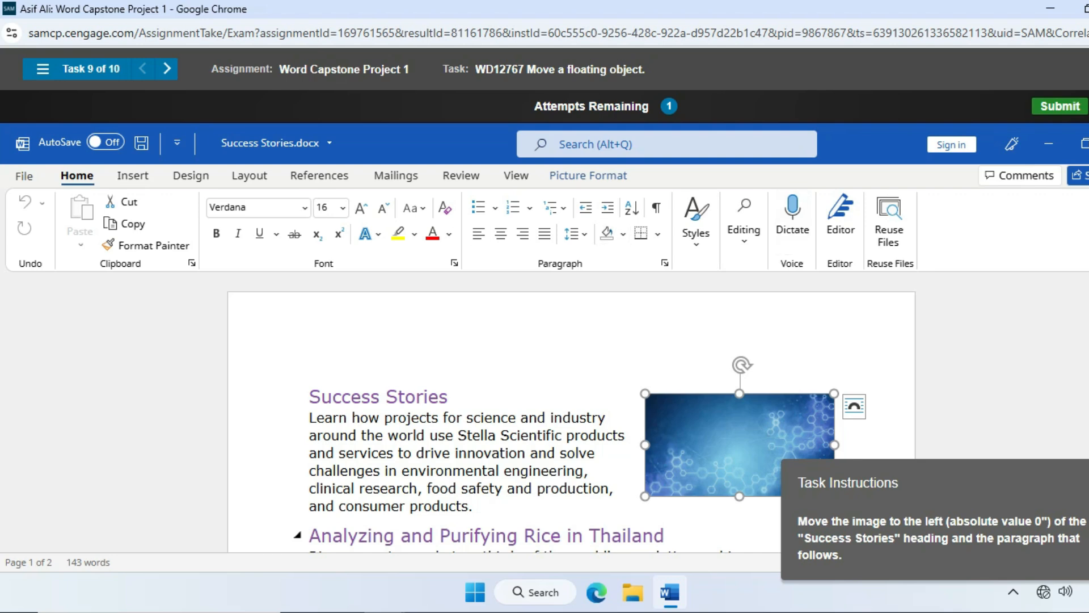
{"action": "left_click", "coordinate": [133, 176]}
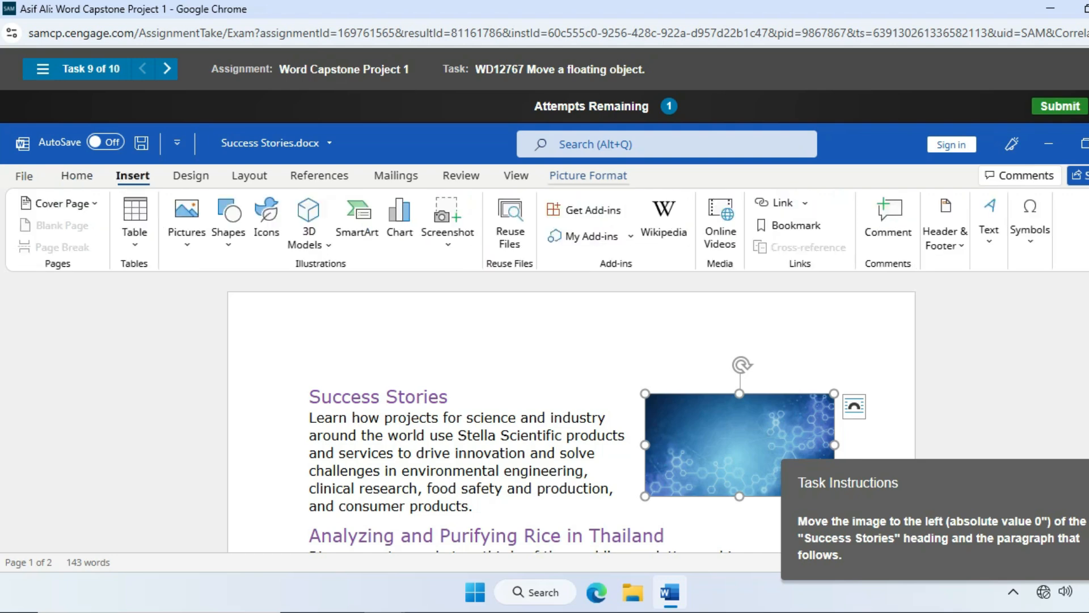
{"action": "left_click", "coordinate": [588, 176]}
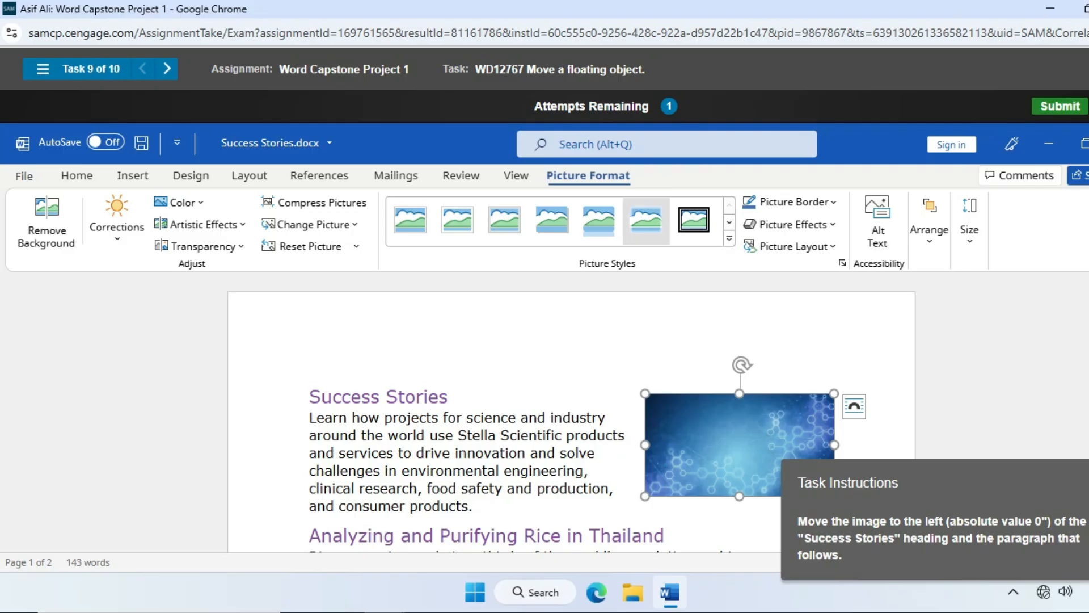
{"action": "left_click", "coordinate": [854, 407]}
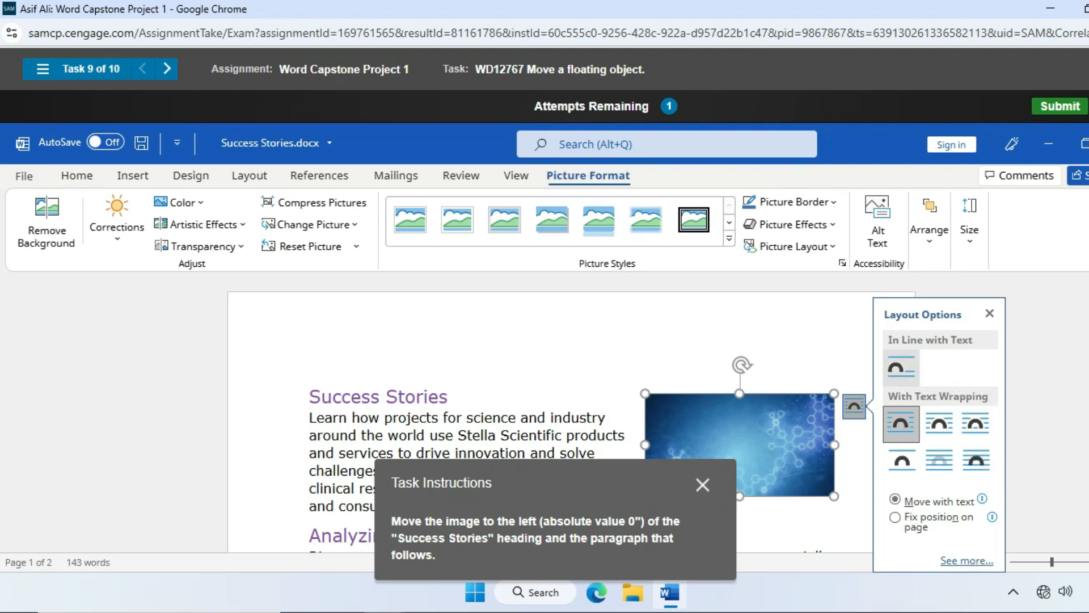
{"action": "left_click", "coordinate": [990, 313]}
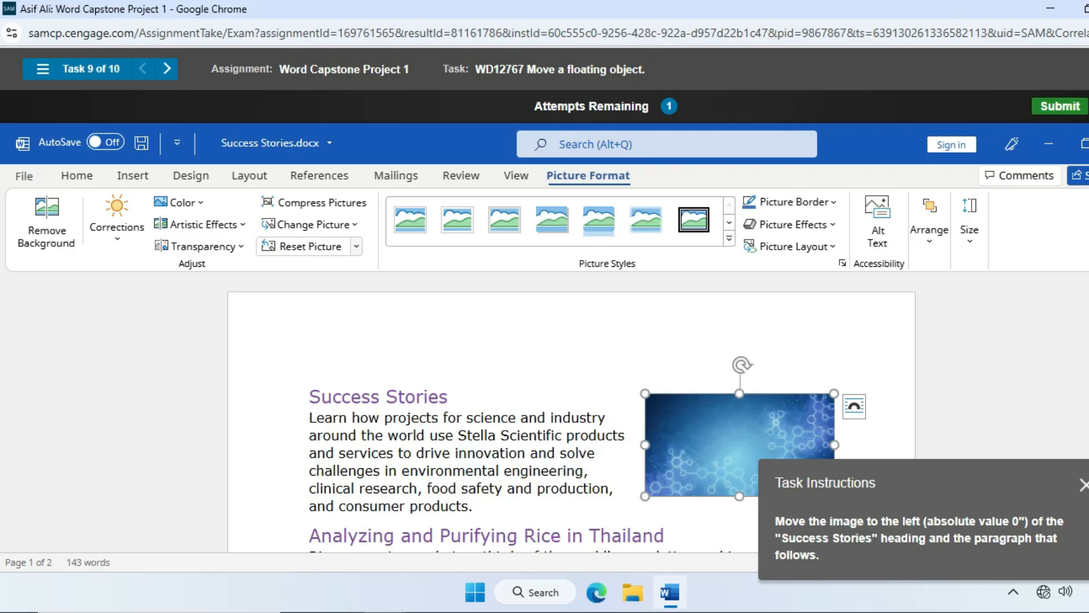
{"action": "left_click", "coordinate": [356, 246]}
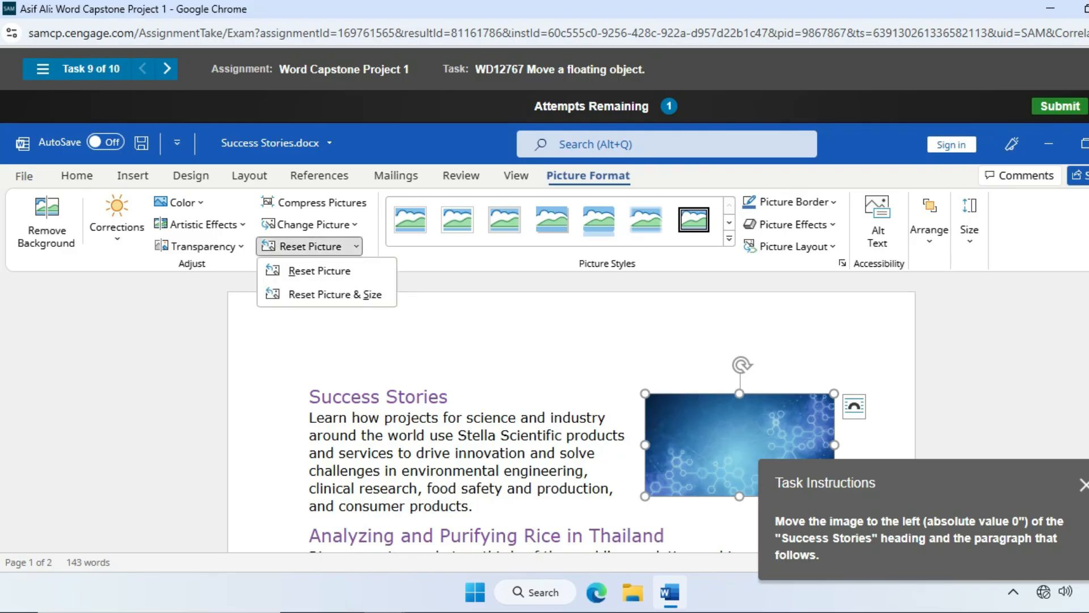
{"action": "key", "text": "Escape"}
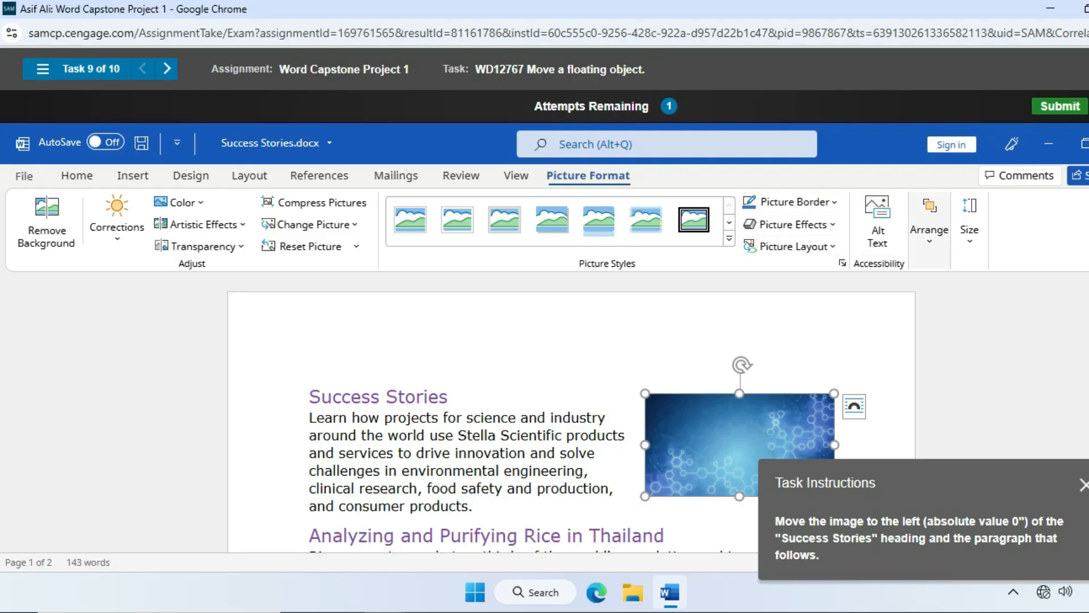
Position the selected image in the top left of the page with square text wrapping
{"action": "left_click", "coordinate": [930, 227]}
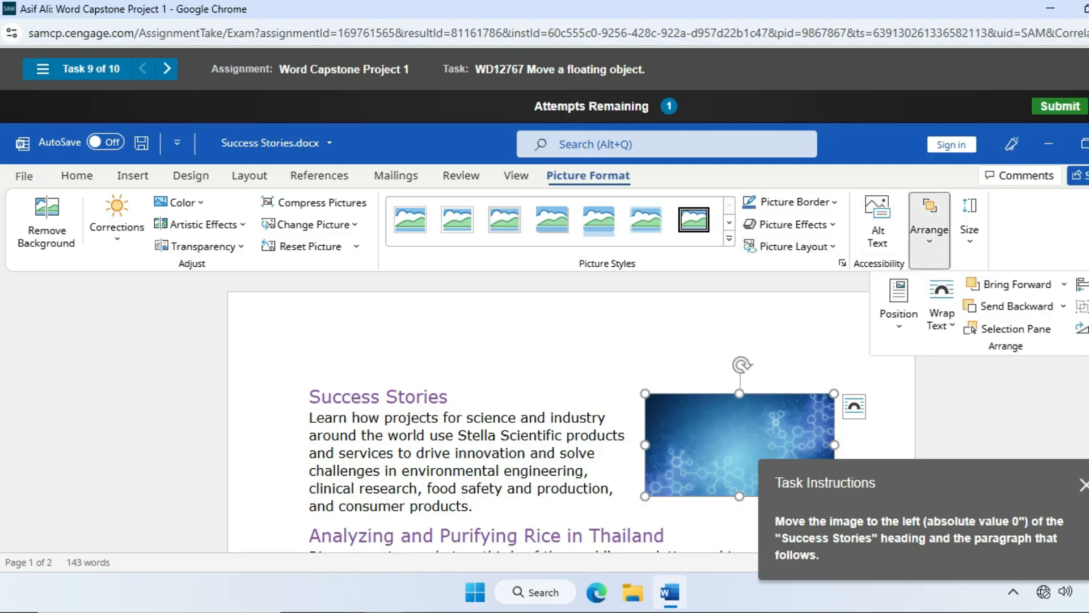
{"action": "left_click", "coordinate": [899, 303]}
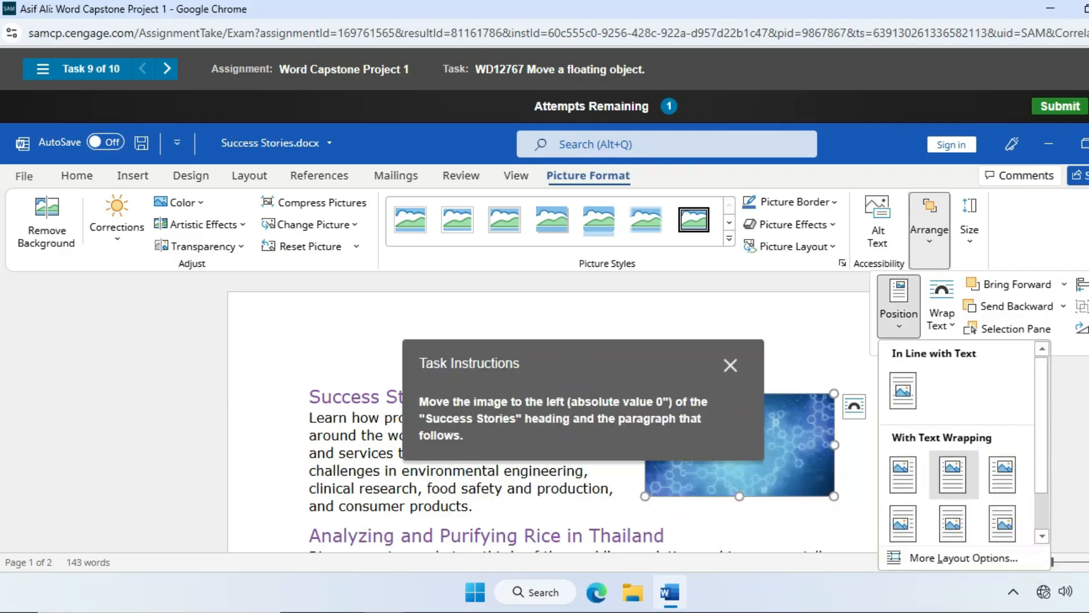
{"action": "scroll", "coordinate": [964, 471], "scroll_direction": "down", "scroll_amount": 1}
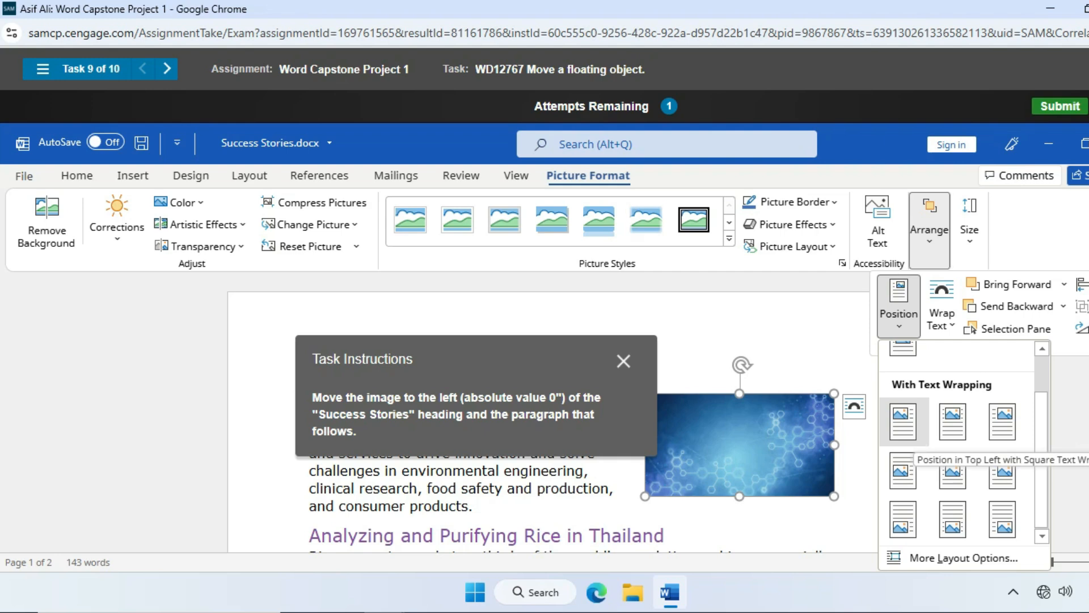
{"action": "left_click", "coordinate": [903, 422]}
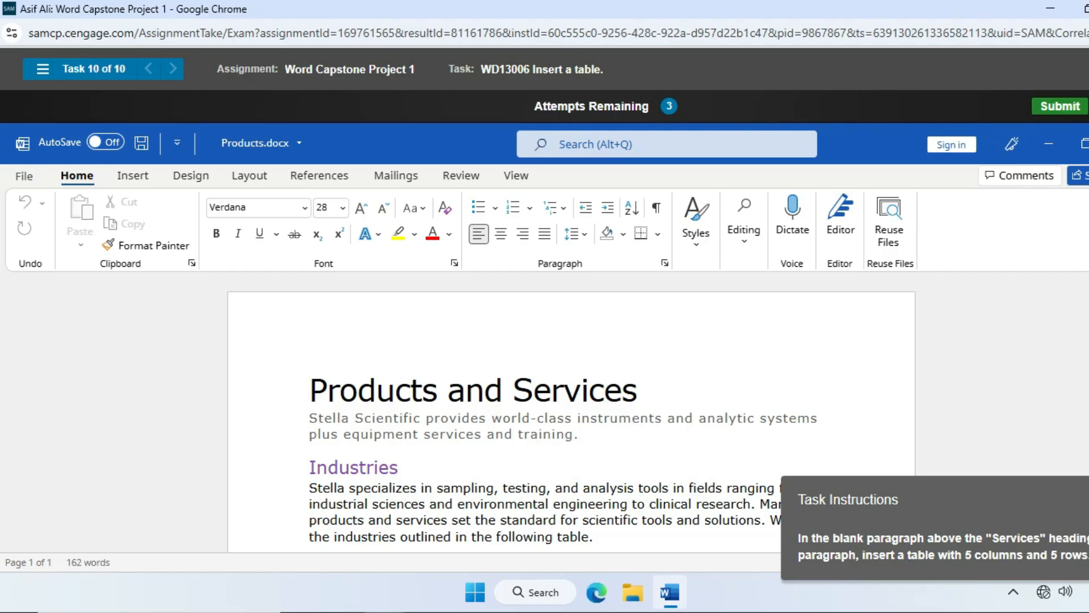
Insert a table with 5 columns and 5 rows in the blank paragraph above the "Services" heading, and acknowledge the assignment's completion
{"action": "scroll", "coordinate": [571, 417], "scroll_direction": "down", "scroll_amount": 5}
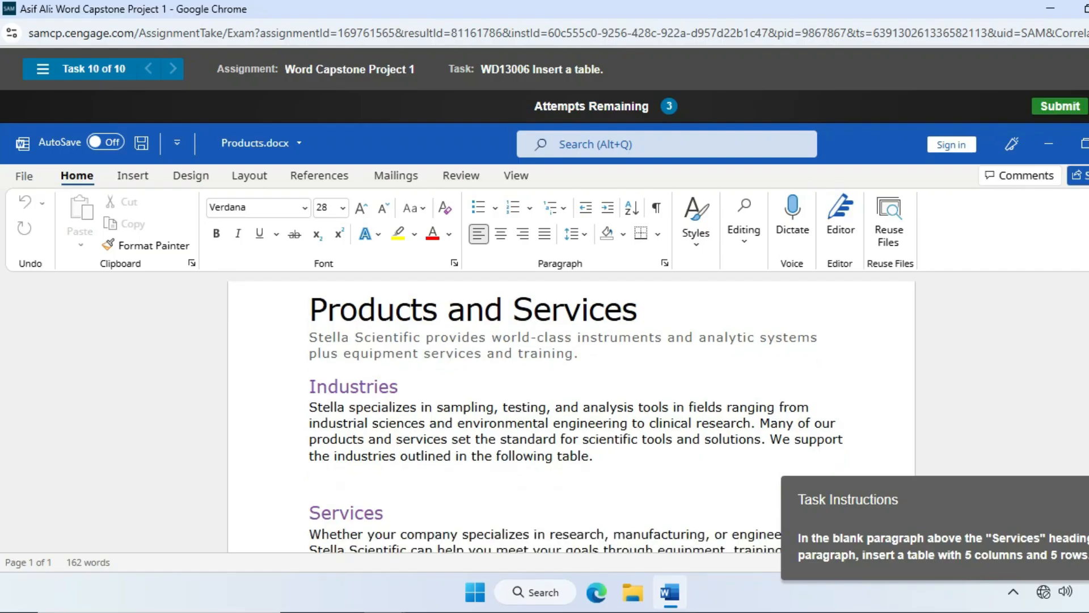
{"action": "left_click", "coordinate": [310, 460]}
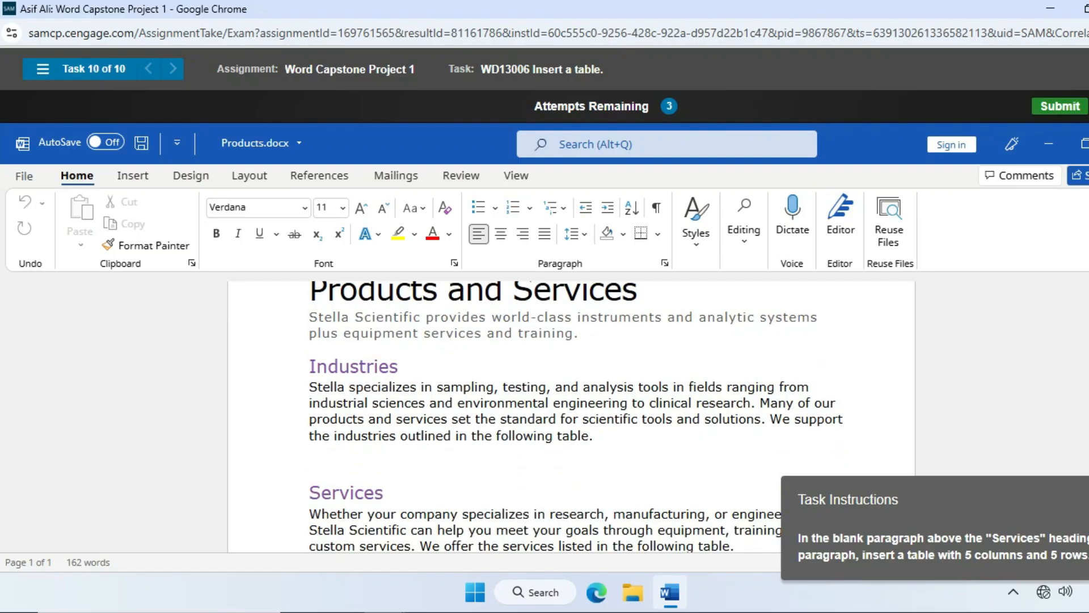
{"action": "left_click", "coordinate": [133, 176]}
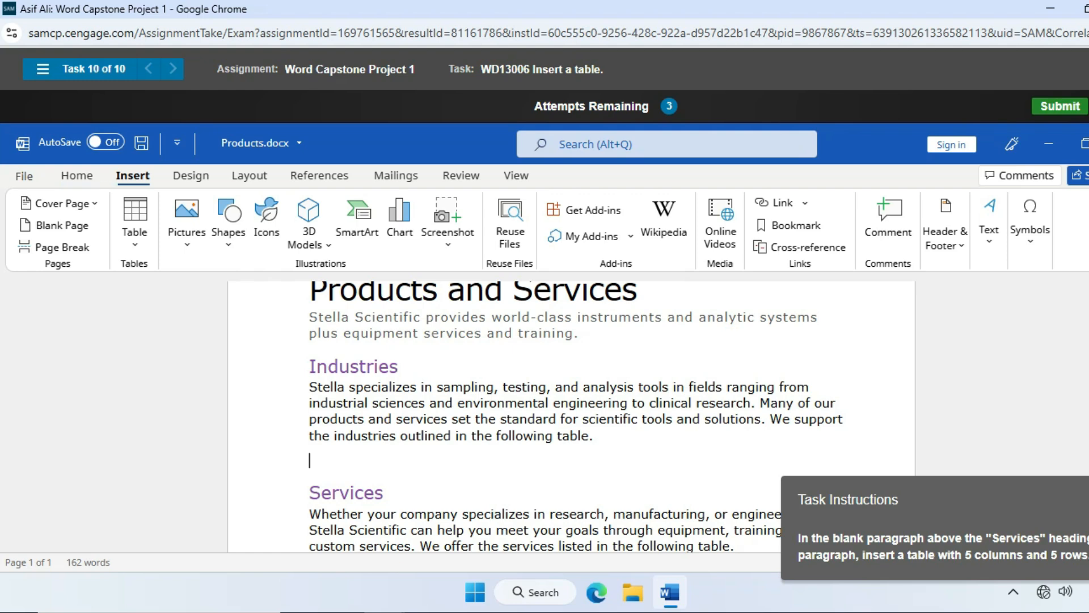
{"action": "left_click", "coordinate": [135, 221]}
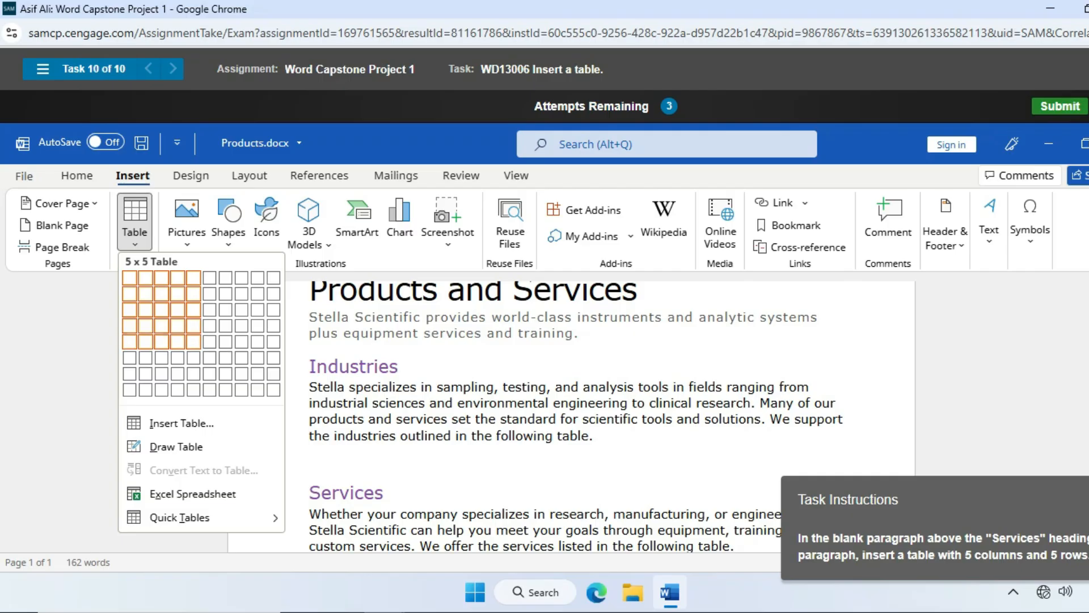
{"action": "left_click", "coordinate": [194, 342]}
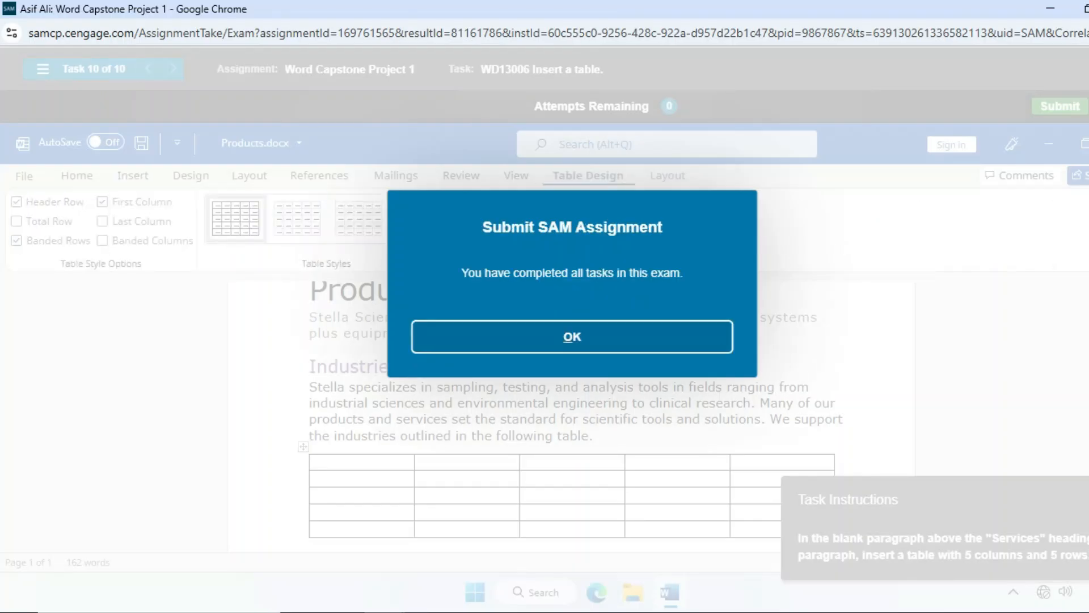
{"action": "key", "text": "Return"}
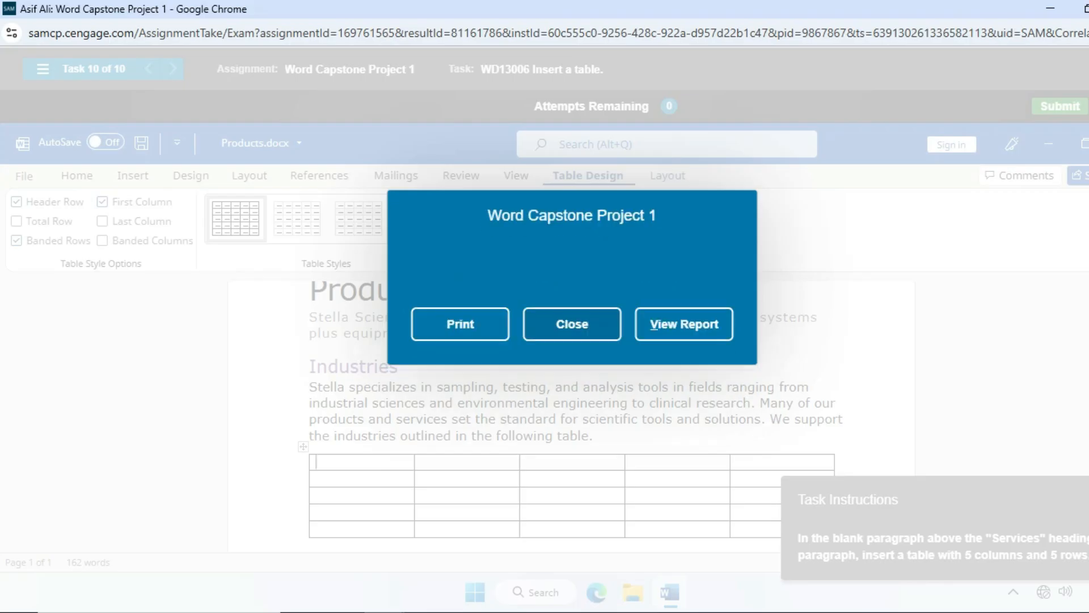